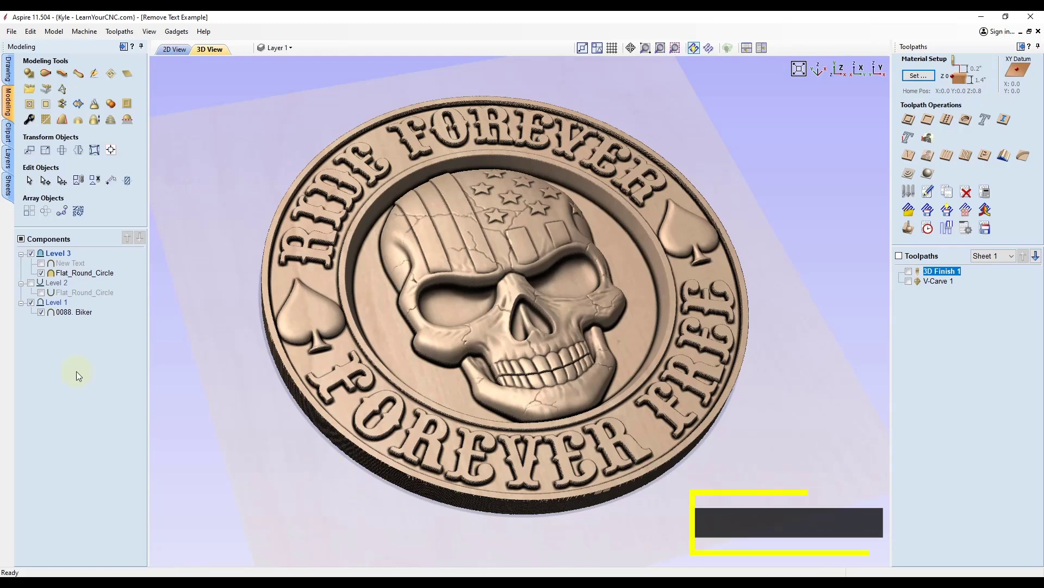
# Show Level 2 over the old ring lettering, toggle New Text on and off, and preview toolpaths.
pyautogui.click(32, 283)
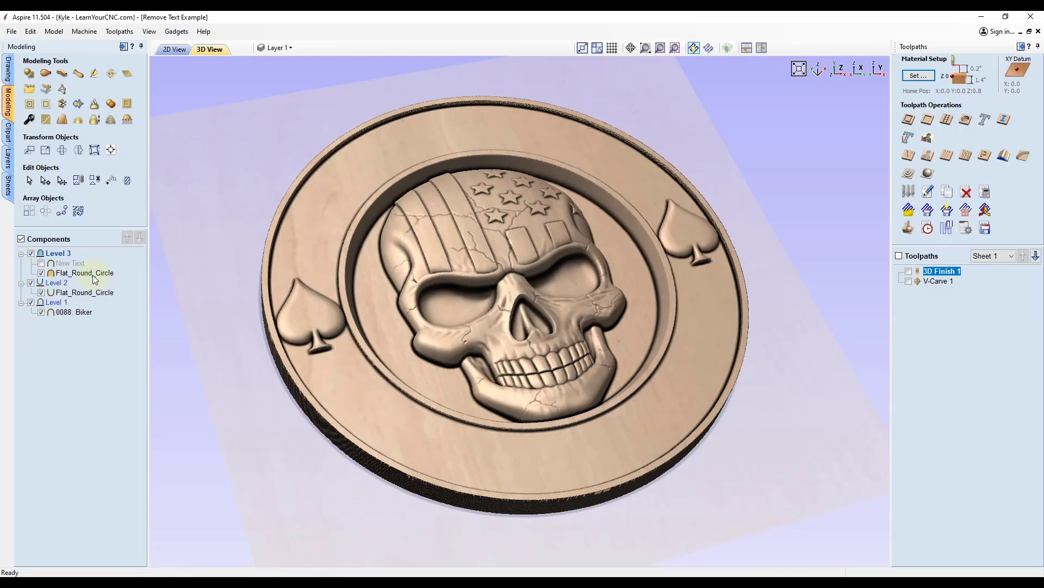
pyautogui.click(42, 263)
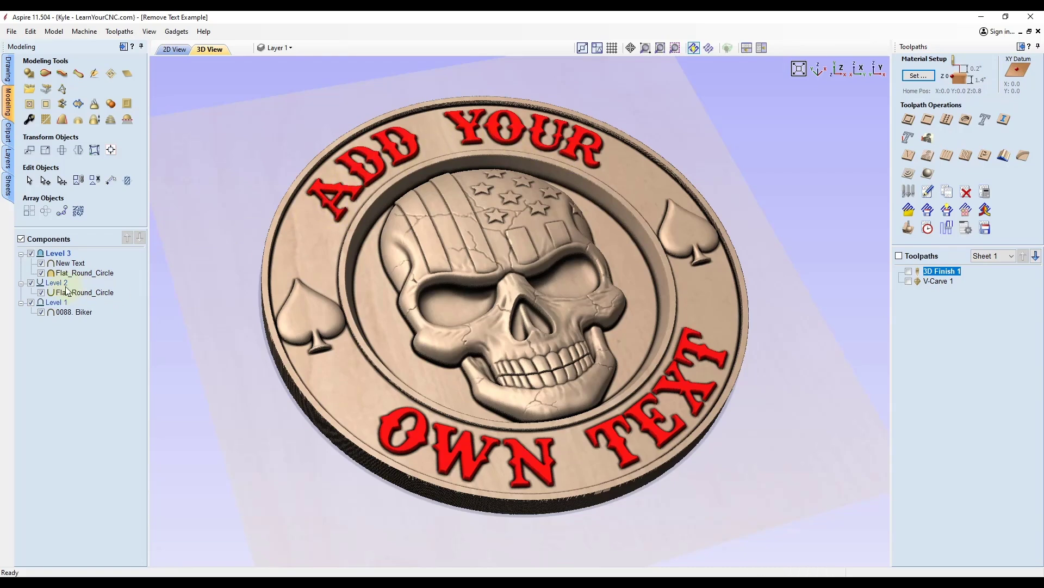
pyautogui.click(41, 263)
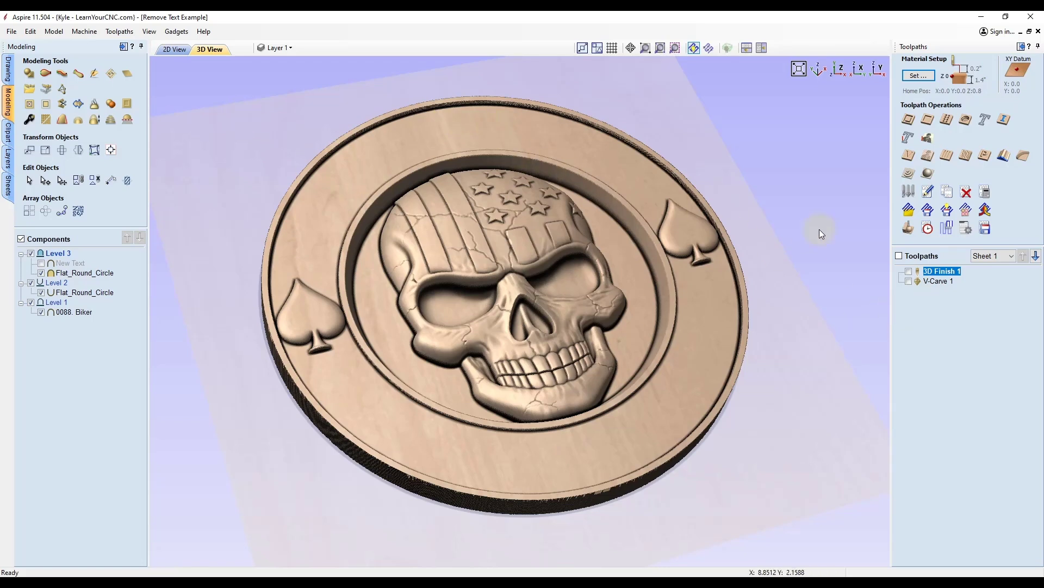
pyautogui.click(909, 227)
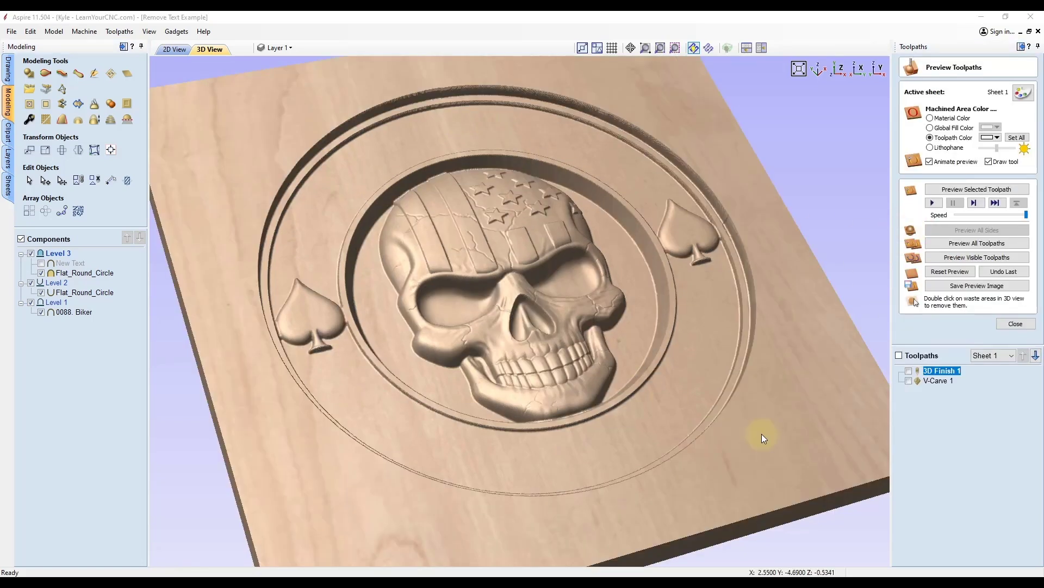
# Simulate the V-Carve 1 toolpath and tilt the board to inspect the carved OWN TEXT.
pyautogui.click(908, 380)
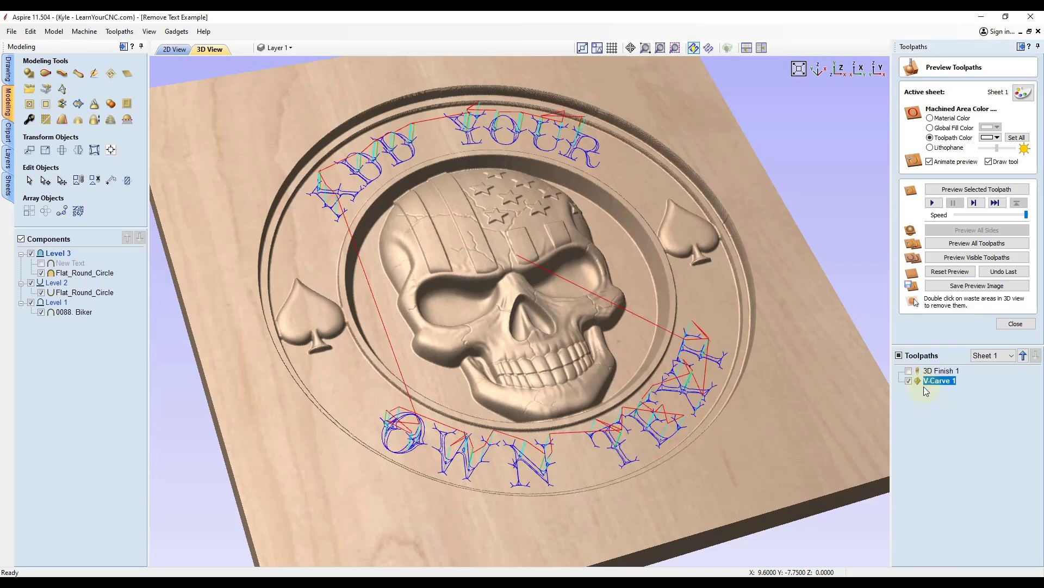
pyautogui.click(953, 191)
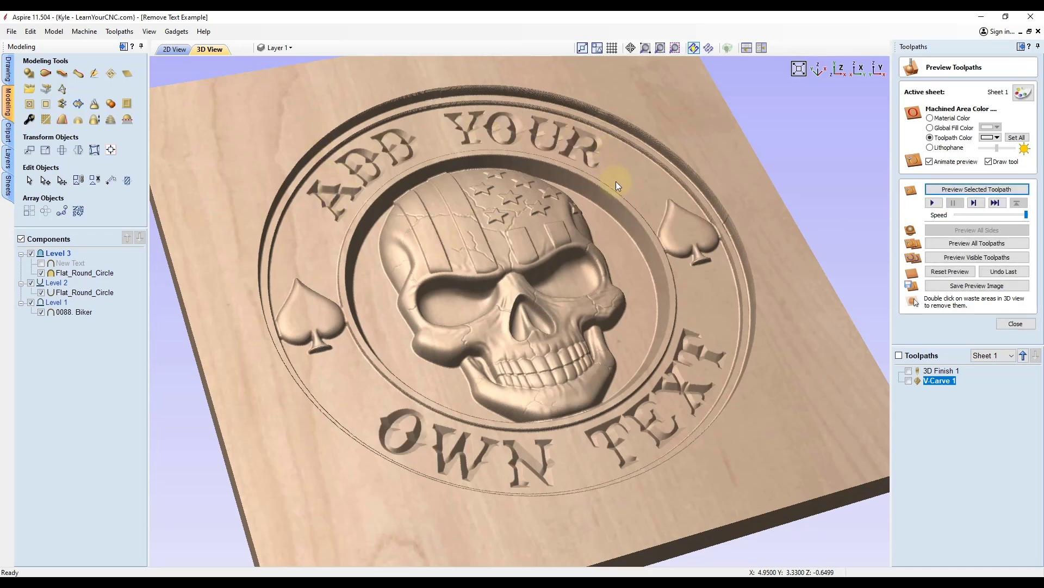
pyautogui.moveTo(667, 482)
pyautogui.mouseDown()
pyautogui.moveTo(637, 428)
pyautogui.moveTo(628, 467)
pyautogui.moveTo(595, 474)
pyautogui.mouseUp()
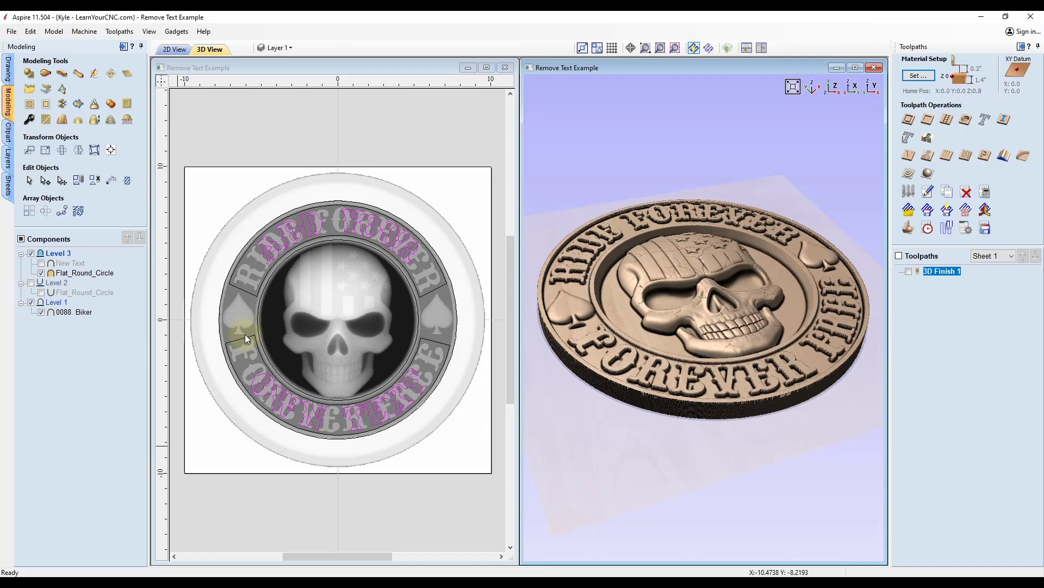
# Show Level 2 and the New Text component, then inspect the raised red letters in 3D.
pyautogui.click(31, 284)
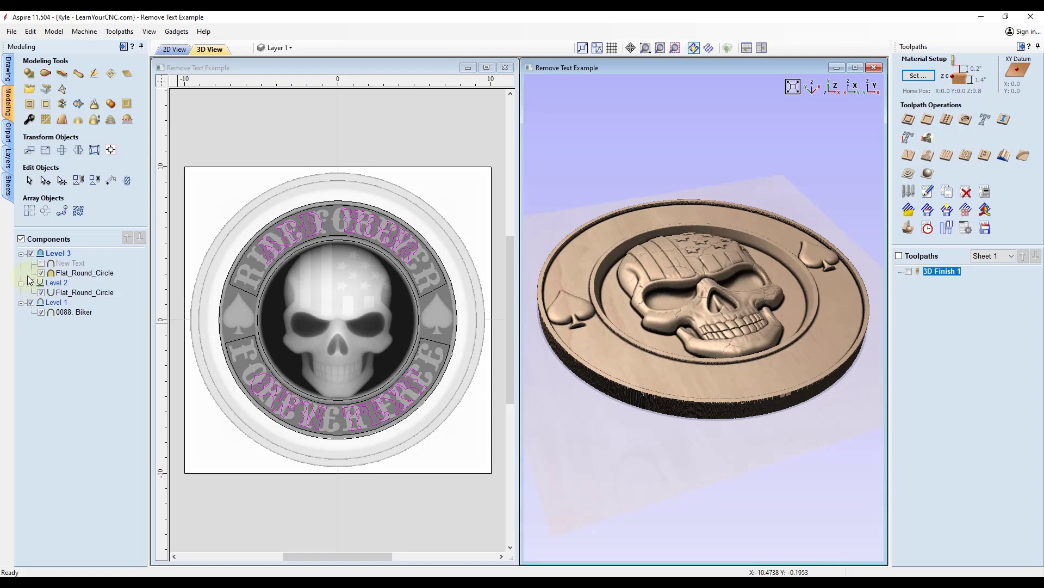
pyautogui.click(41, 264)
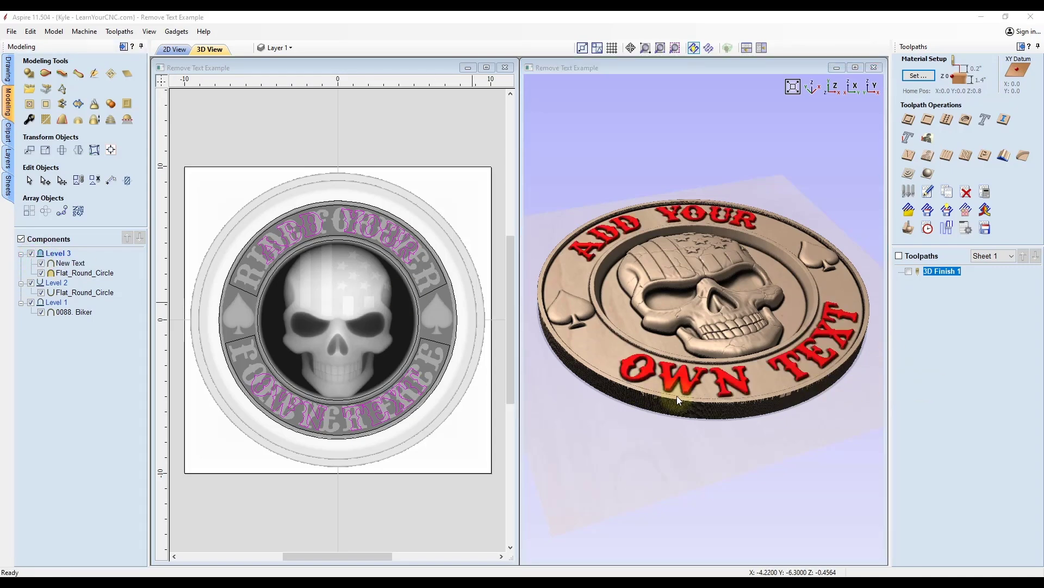
pyautogui.scroll(10, 667, 396)
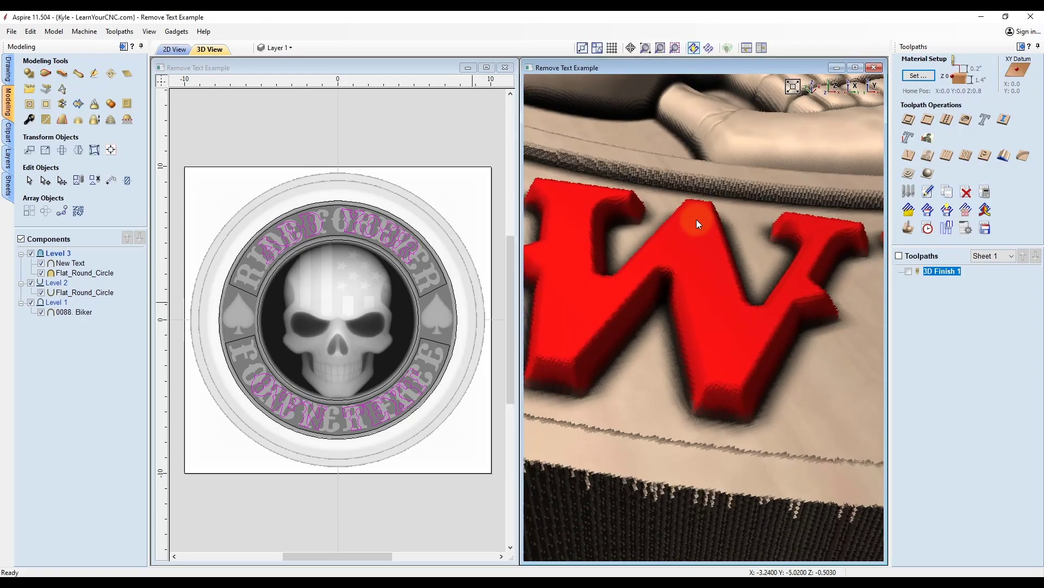
pyautogui.moveTo(695, 220); pyautogui.dragTo(709, 316)
pyautogui.scroll(-3, 698, 361)
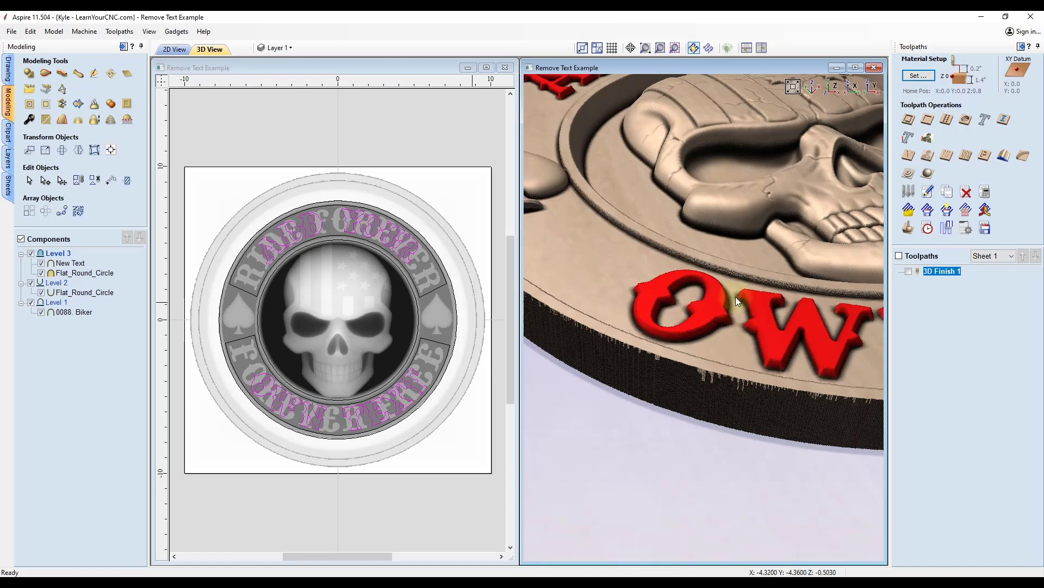
pyautogui.moveTo(791, 313); pyautogui.dragTo(695, 322)
pyautogui.scroll(2, 694, 326)
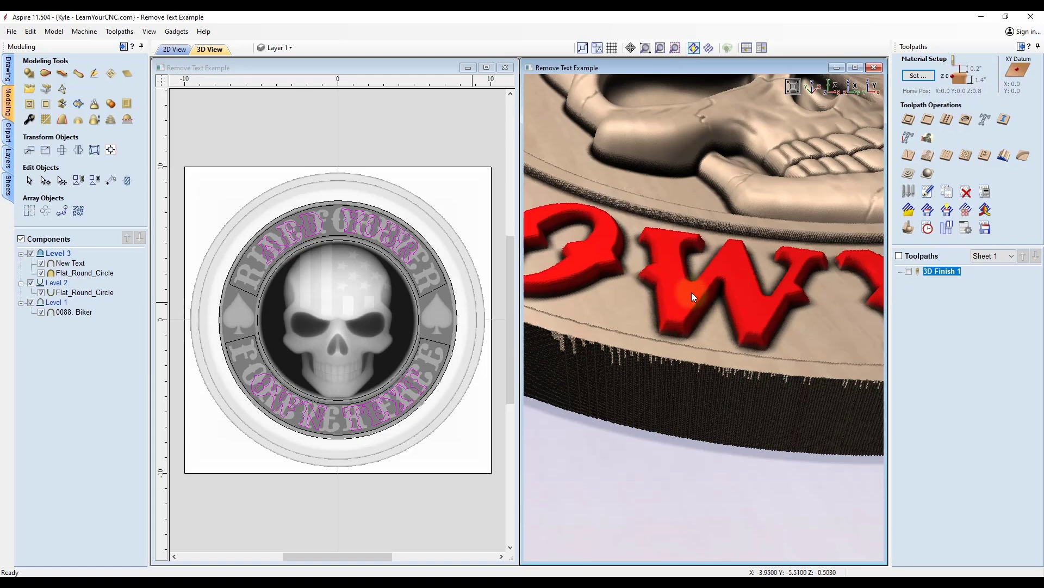
pyautogui.scroll(-5, 741, 272)
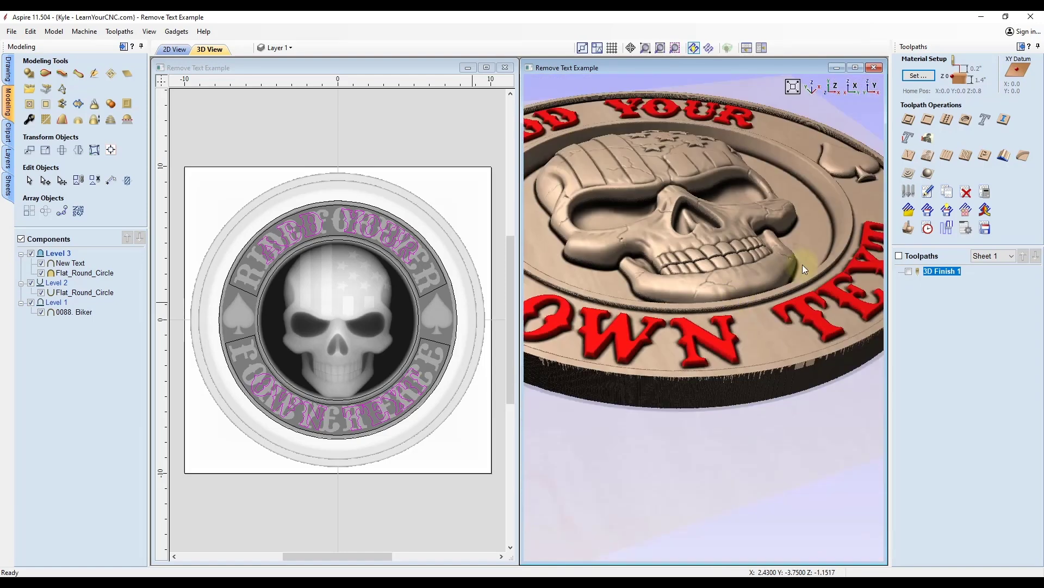
pyautogui.scroll(-2, 740, 286)
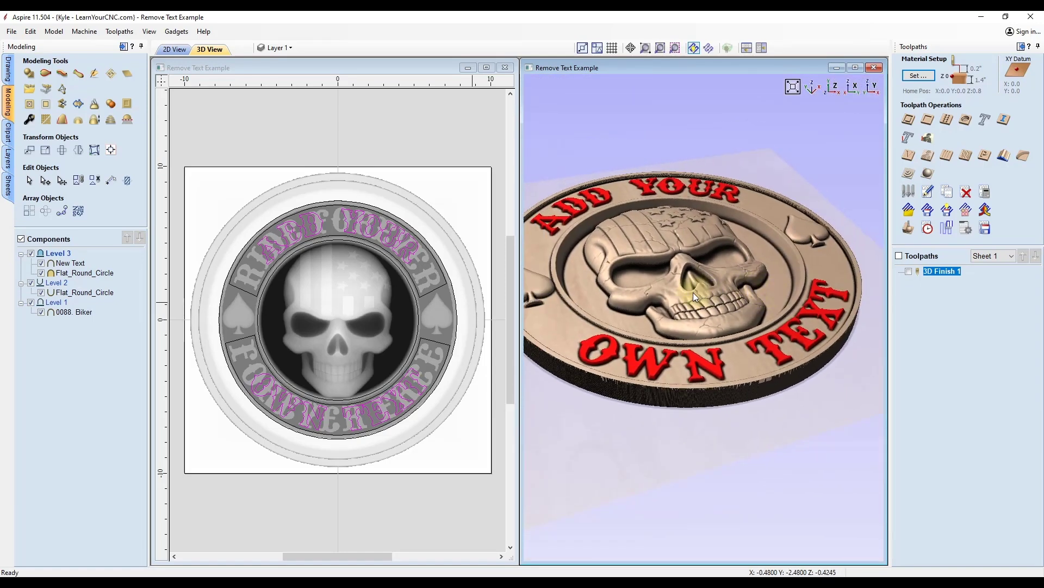
pyautogui.moveTo(766, 344); pyautogui.dragTo(685, 367)
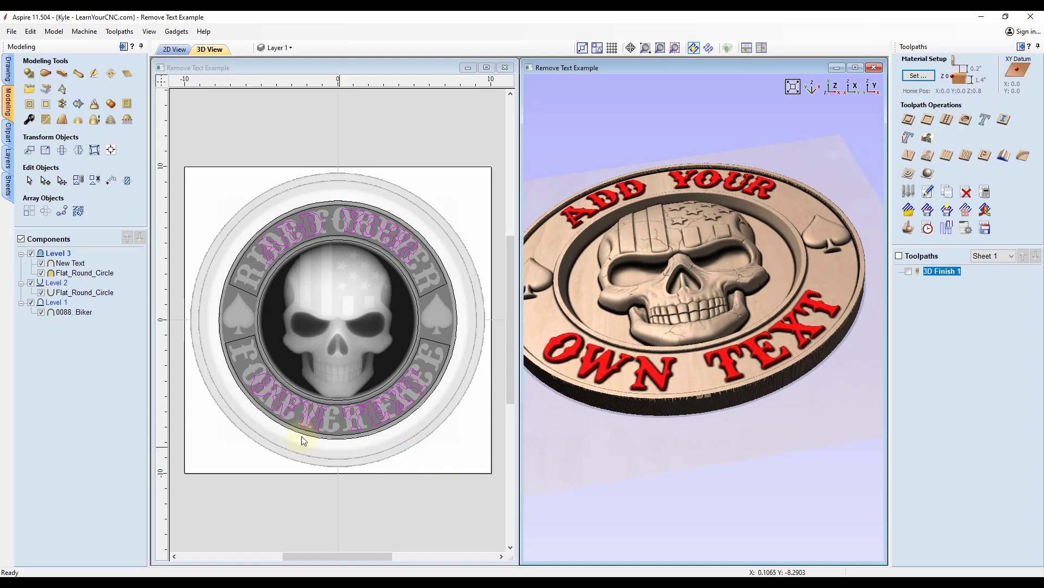
# Hide the New Text component and rotate the coin to a face-on angle.
pyautogui.click(42, 263)
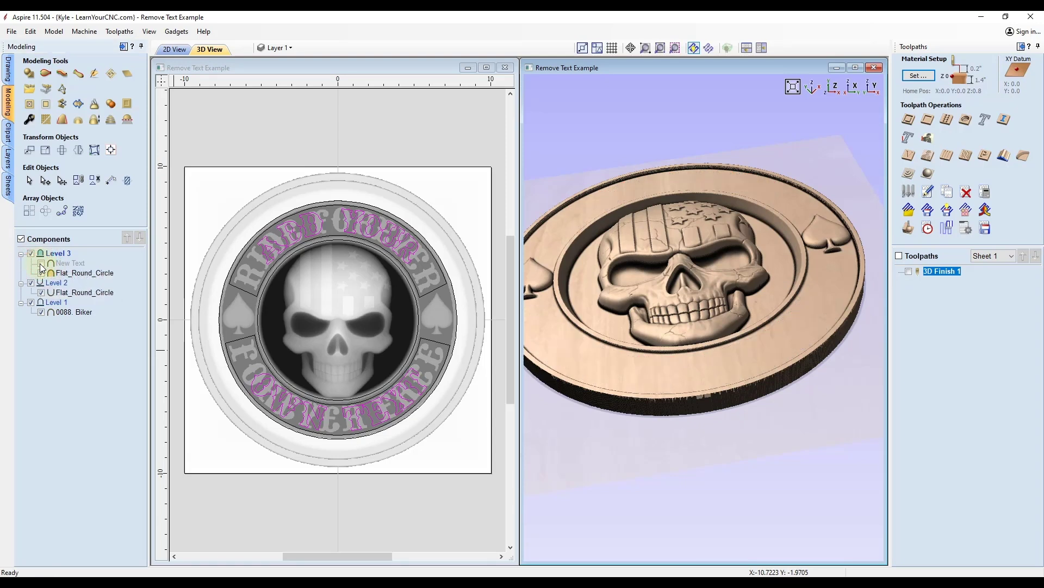
pyautogui.moveTo(715, 278); pyautogui.dragTo(671, 339)
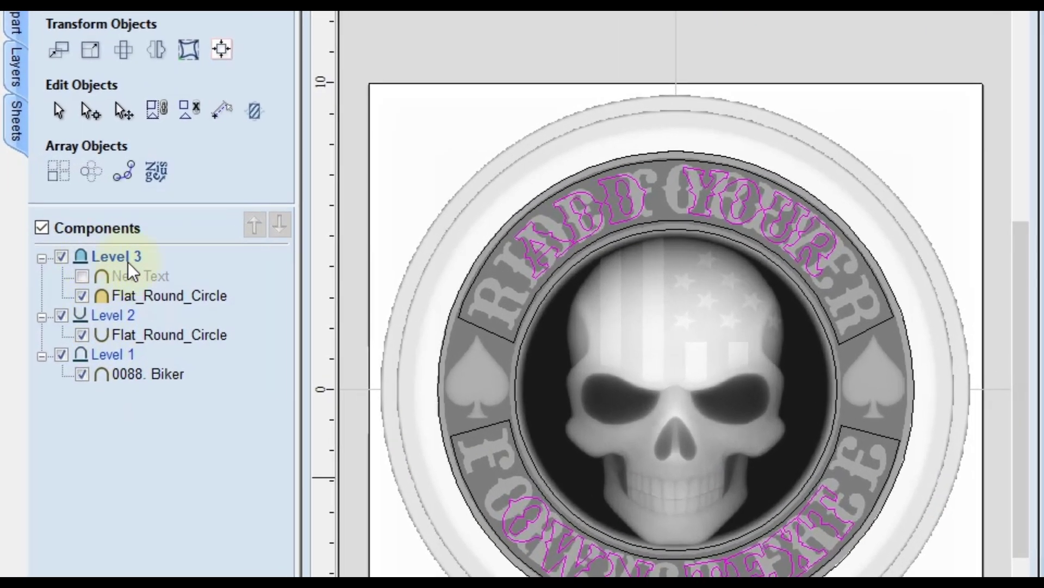
# Insert a new Level 4 above Level 3 and open the clipart library.
pyautogui.moveTo(106, 260)
pyautogui.rightClick(111, 256)
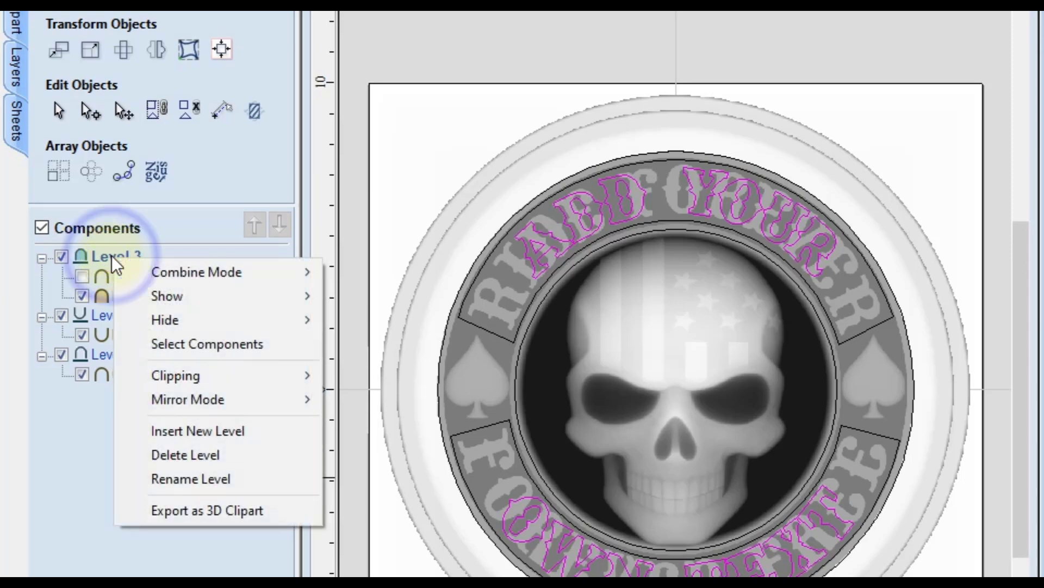
pyautogui.click(174, 430)
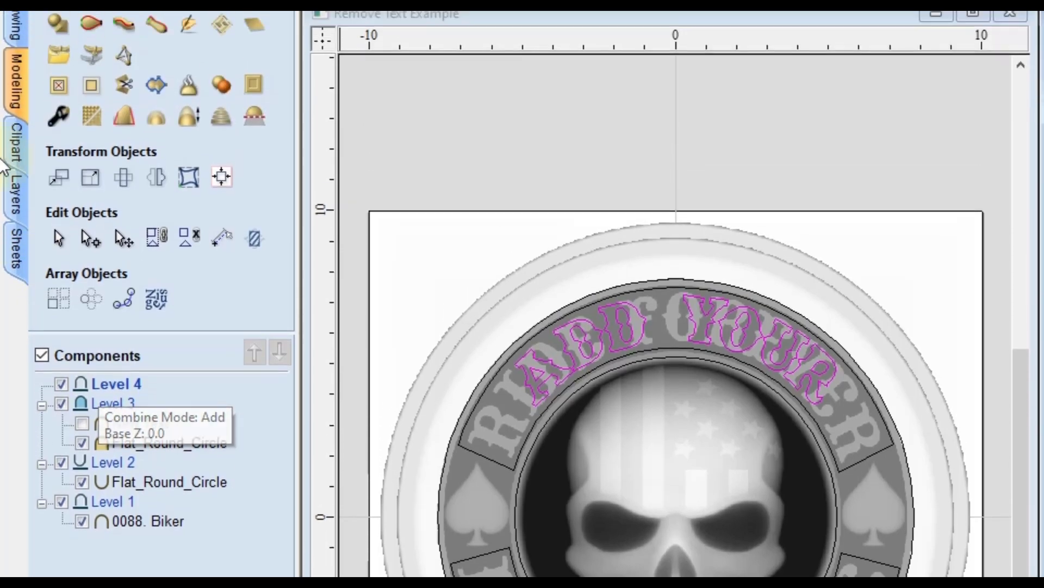
pyautogui.click(18, 148)
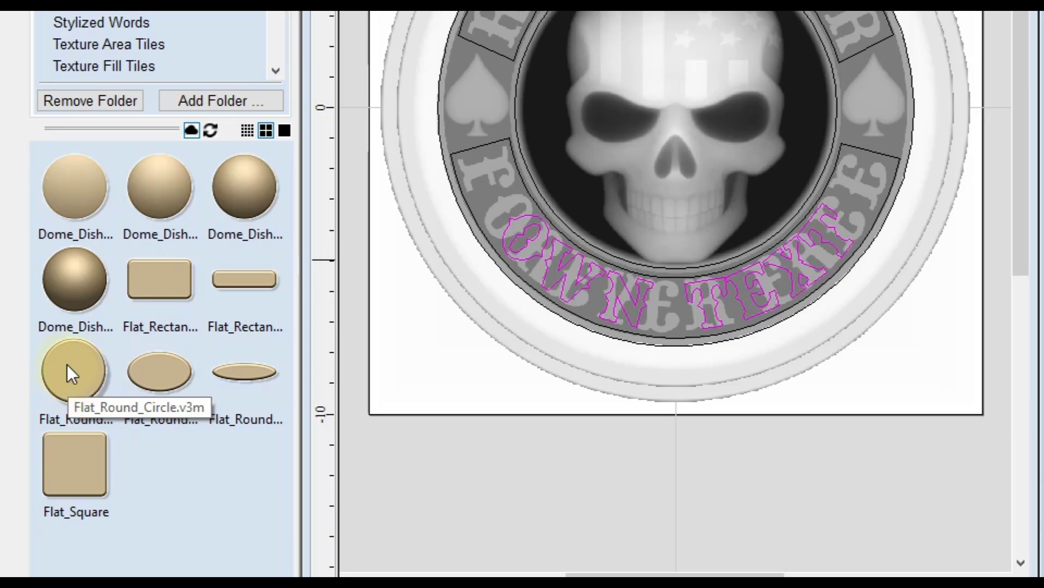
# Place the Flat_Round circle clipart and enlarge it to cover the whole coin.
pyautogui.moveTo(67, 365); pyautogui.dragTo(655, 161)
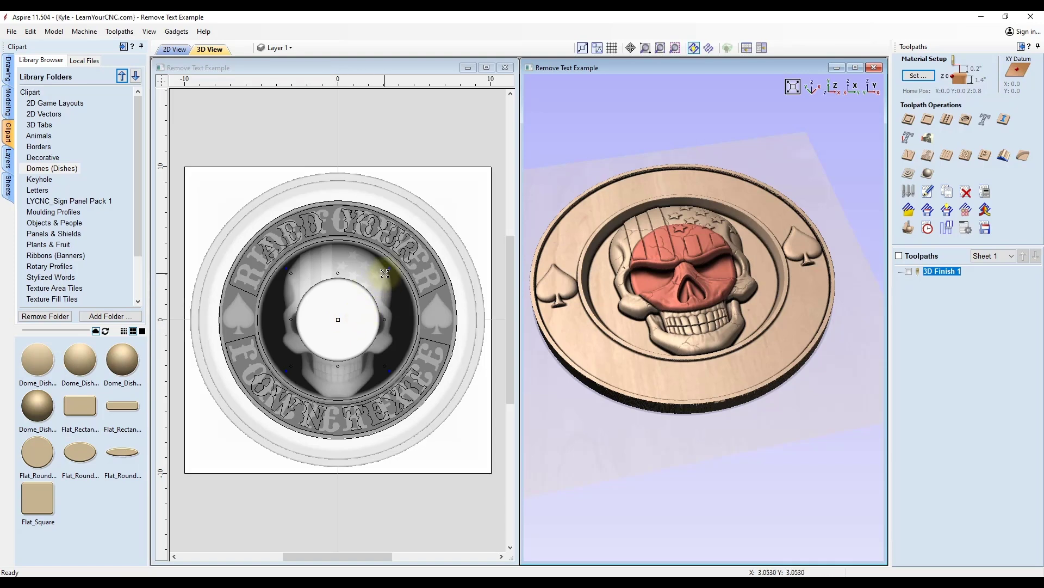
pyautogui.moveTo(384, 274); pyautogui.dragTo(497, 170)
pyautogui.click(429, 245)
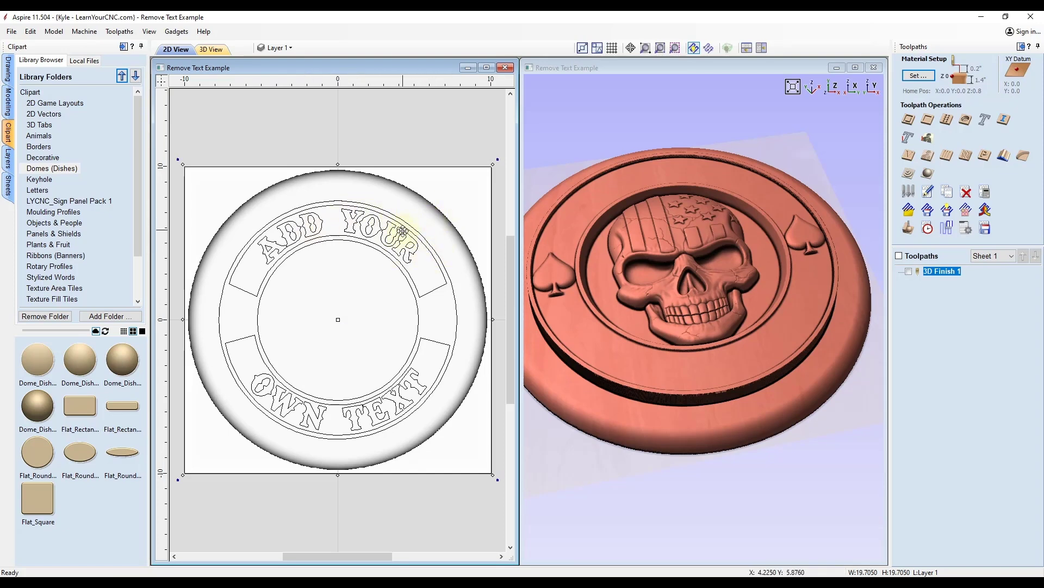
pyautogui.moveTo(818, 457); pyautogui.dragTo(645, 384)
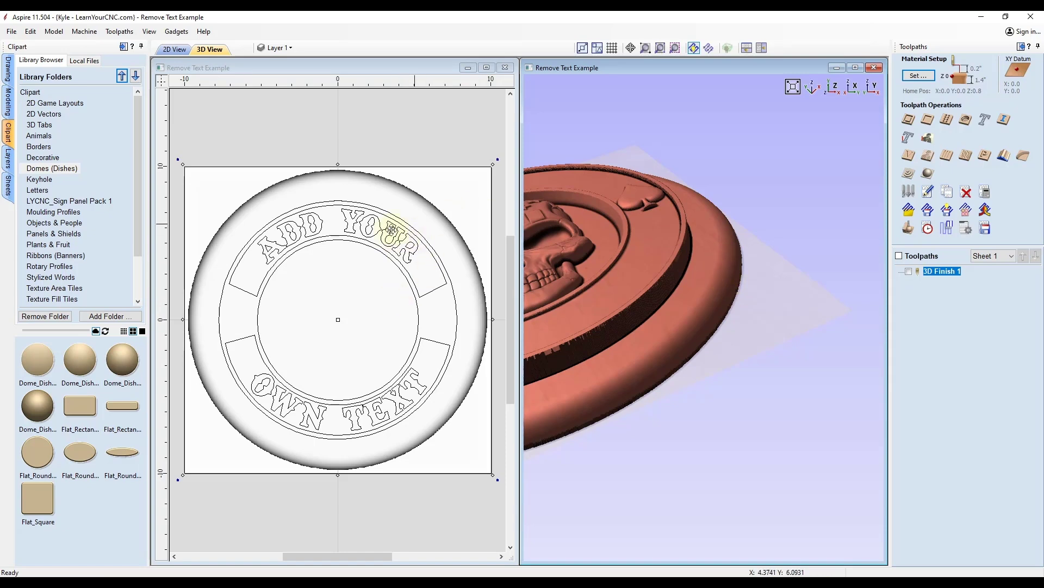
pyautogui.moveTo(685, 333); pyautogui.dragTo(718, 283)
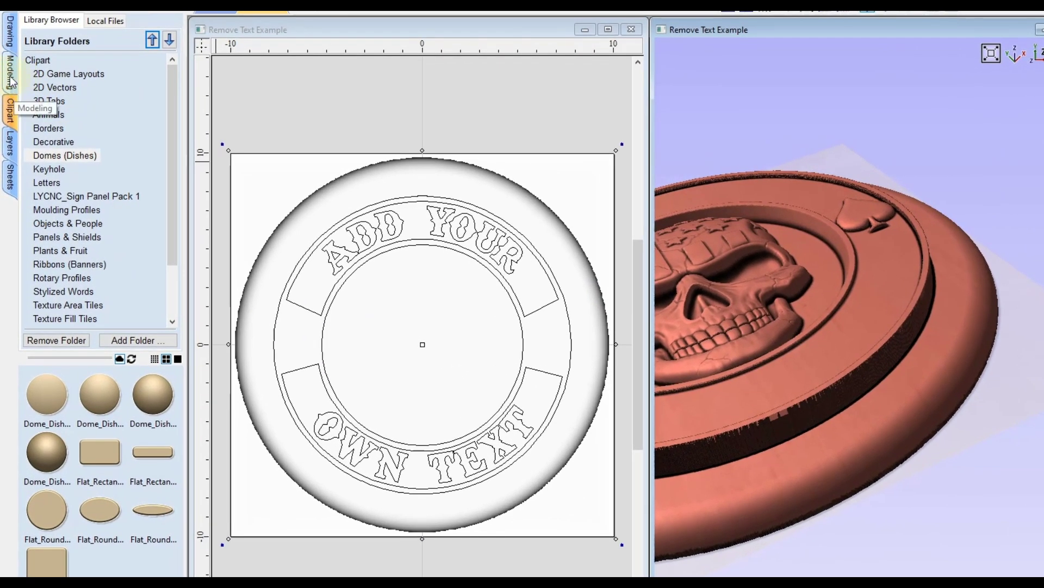
pyautogui.click(11, 74)
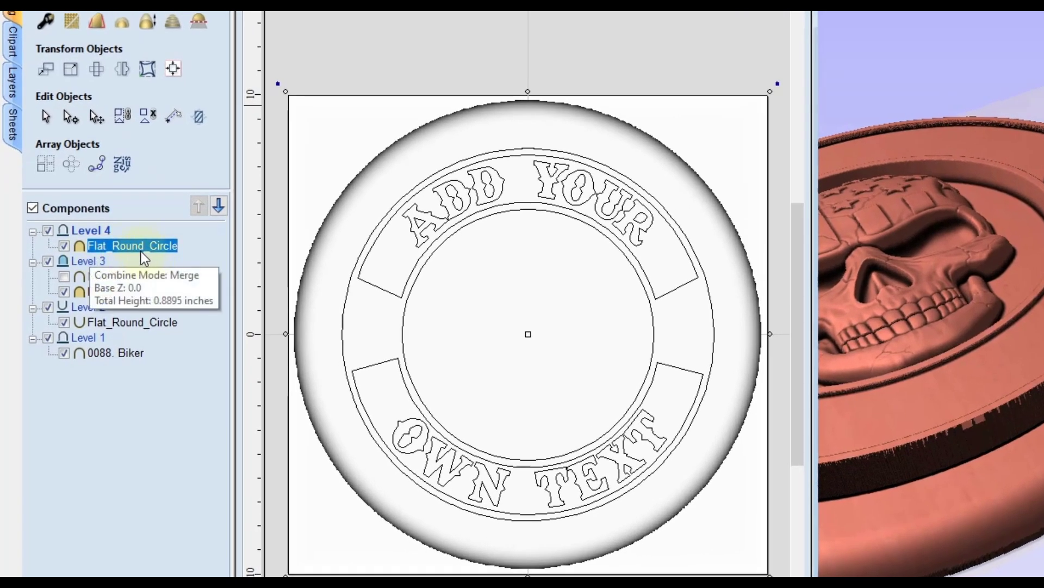
# Select the Level 4 circle plus the ADD YOUR and OWN TEXT letter outlines.
pyautogui.click(114, 244)
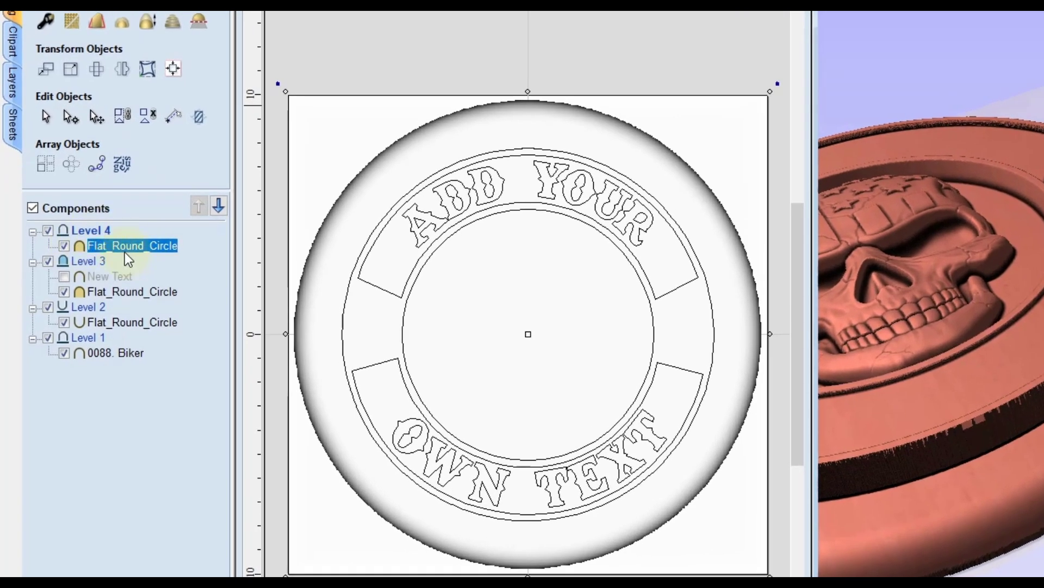
pyautogui.moveTo(1026, 373); pyautogui.dragTo(932, 366)
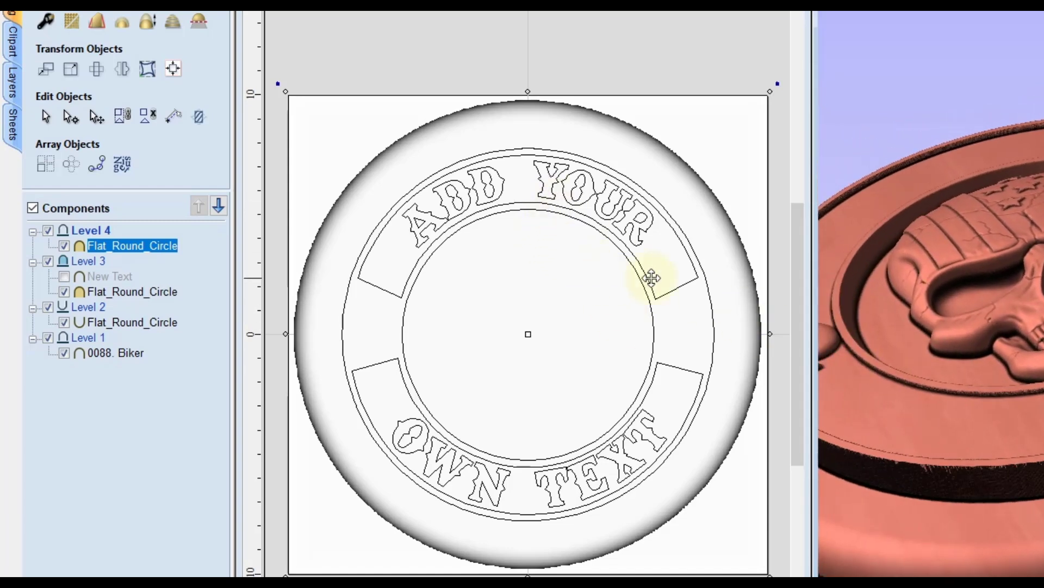
pyautogui.click(593, 183)
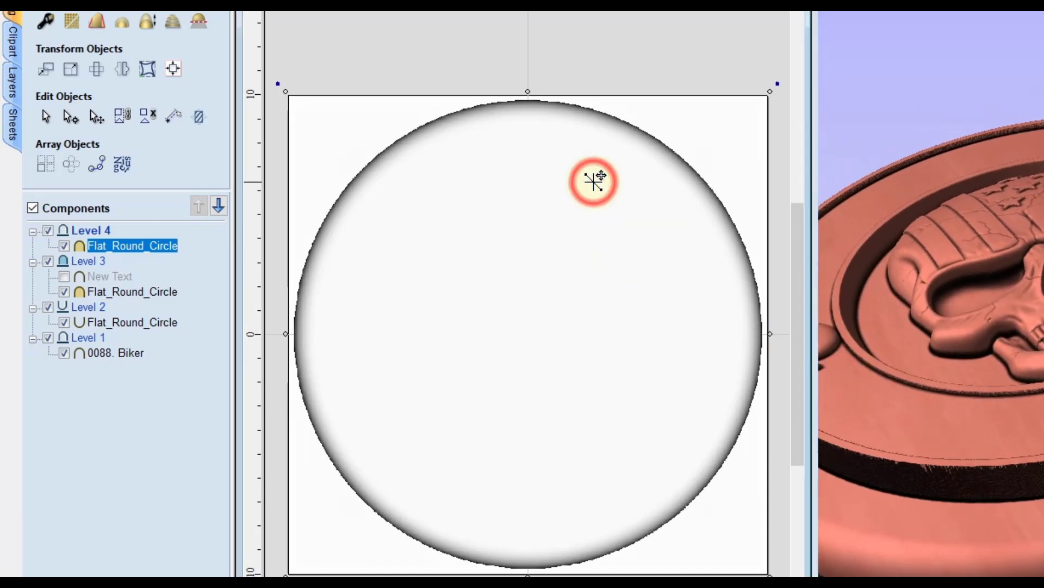
pyautogui.click(655, 86)
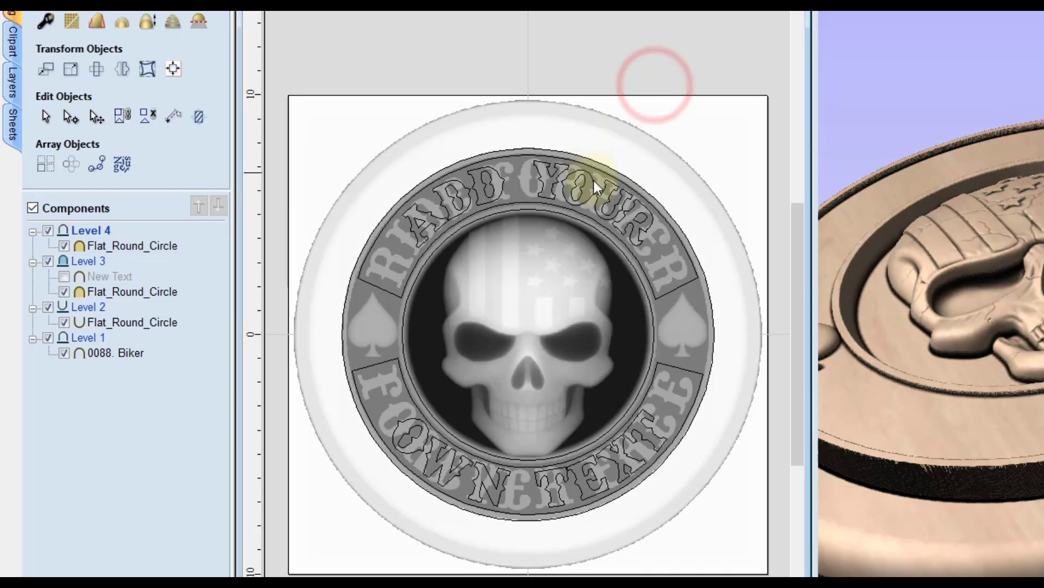
pyautogui.keyDown('shift'); pyautogui.click(558, 477); pyautogui.keyUp('shift')
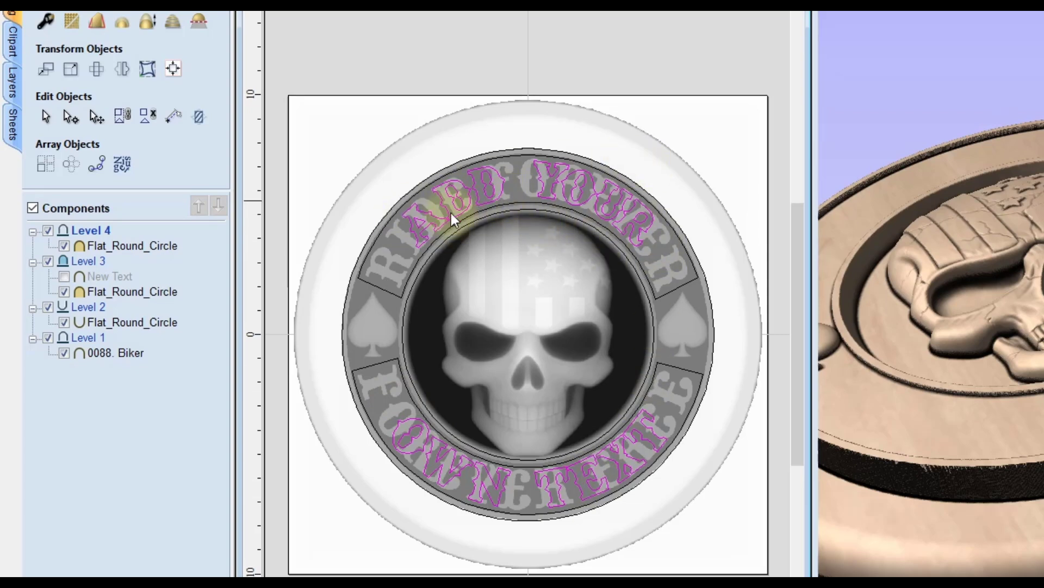
# Apply Clipping to Level 4 so the circle becomes raised ADD YOUR OWN TEXT letters.
pyautogui.rightClick(87, 231)
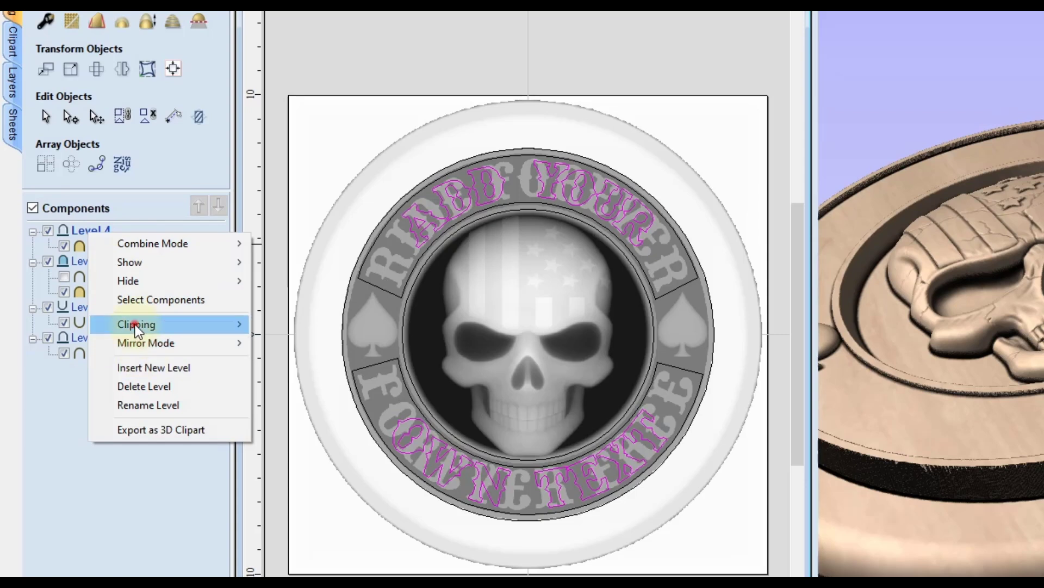
pyautogui.moveTo(135, 325)
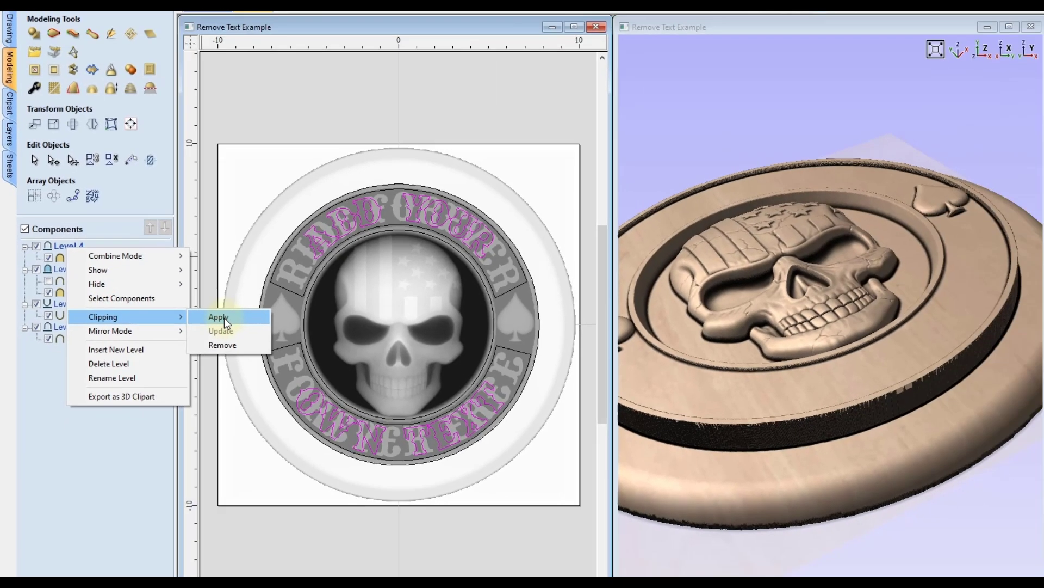
pyautogui.click(269, 326)
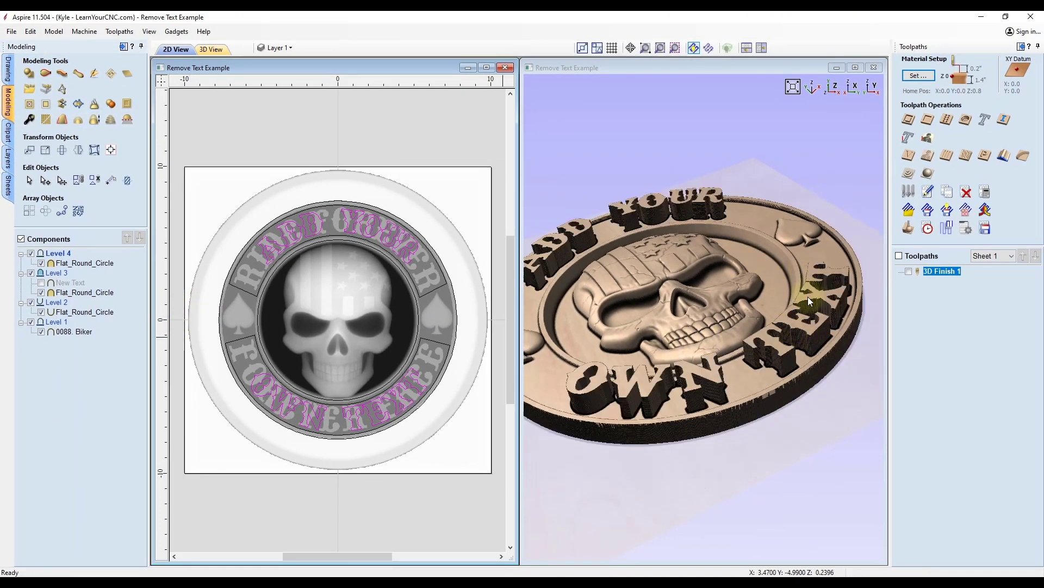
pyautogui.moveTo(808, 296); pyautogui.dragTo(756, 331)
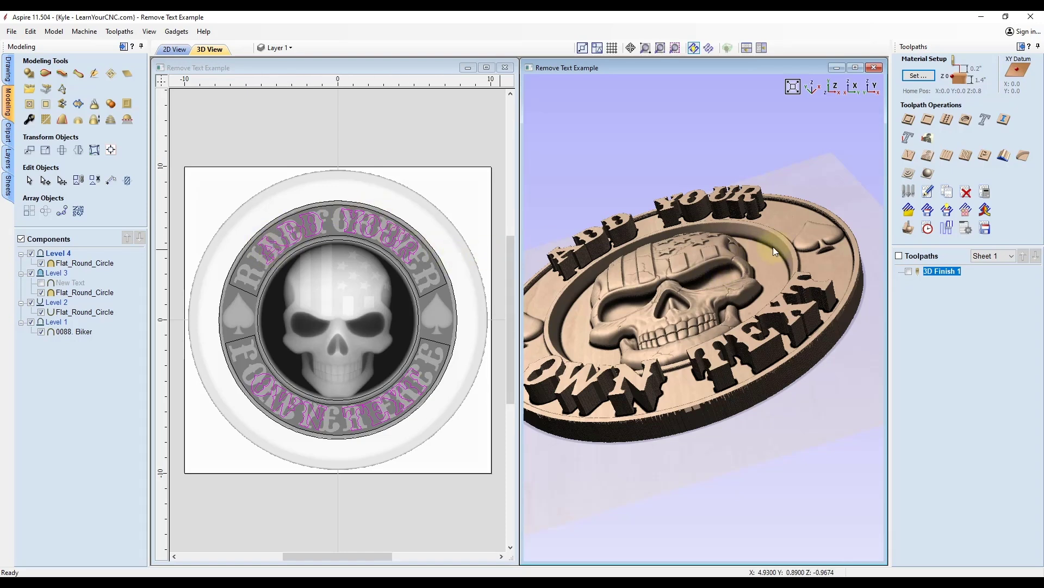
pyautogui.moveTo(773, 247); pyautogui.dragTo(797, 277)
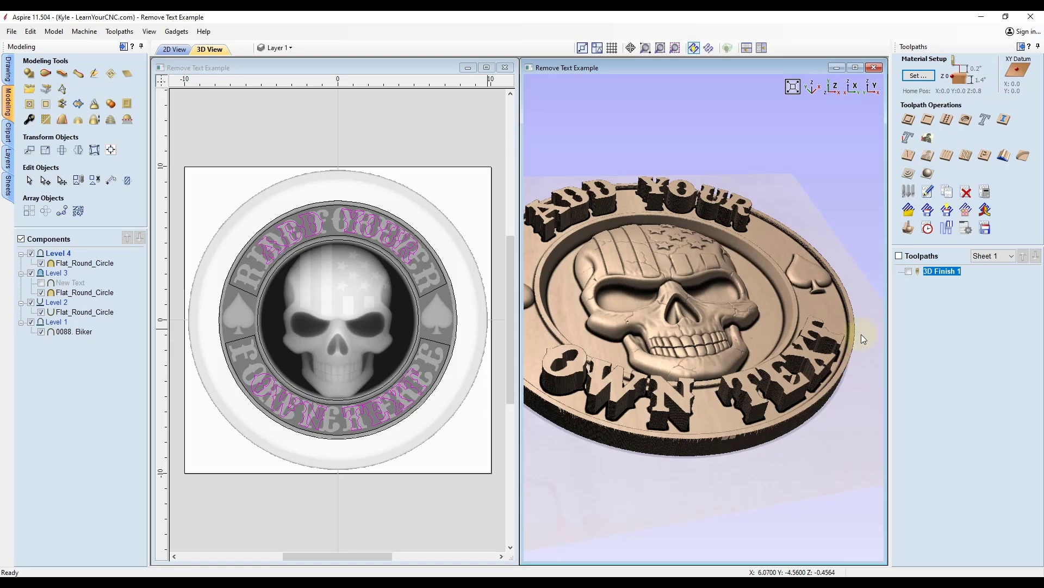
pyautogui.moveTo(818, 285); pyautogui.dragTo(679, 347)
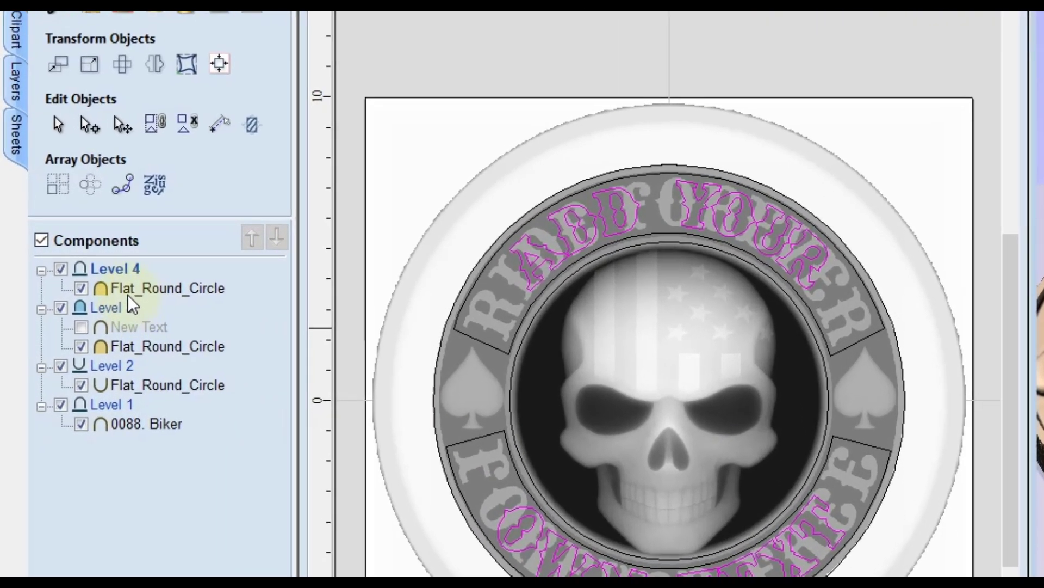
pyautogui.moveTo(70, 263)
pyautogui.doubleClick(139, 288)
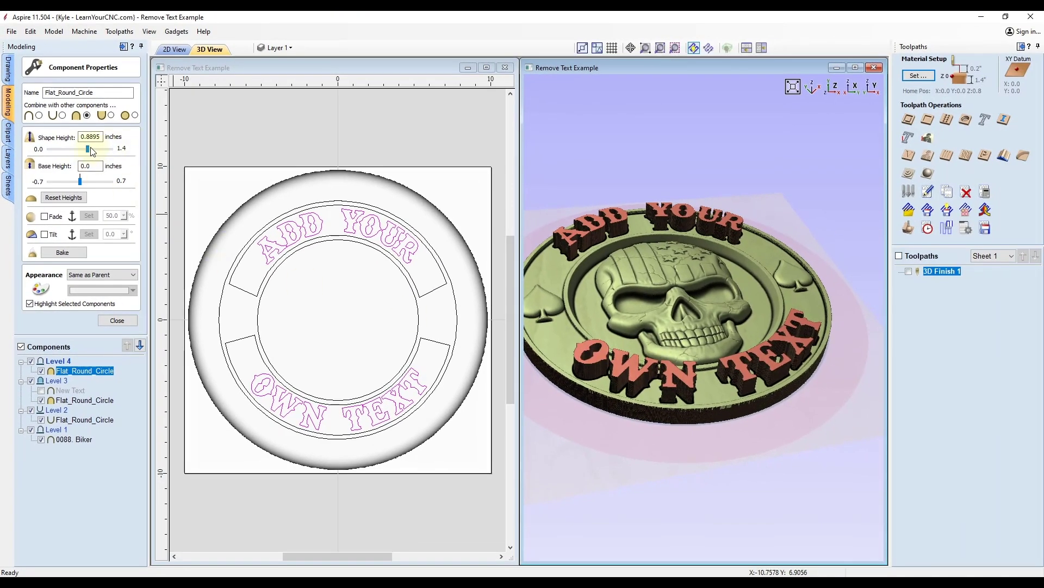
# Drag the lettering's Shape Height slider down from 0.8895 to 0.28 inches.
pyautogui.moveTo(91, 151); pyautogui.dragTo(70, 155)
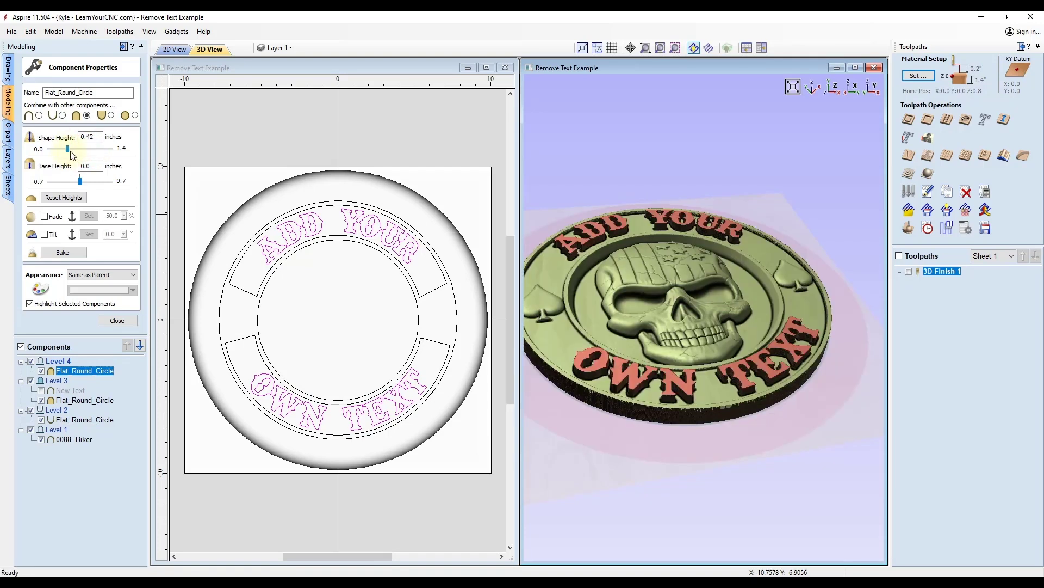
pyautogui.moveTo(69, 156); pyautogui.dragTo(64, 153)
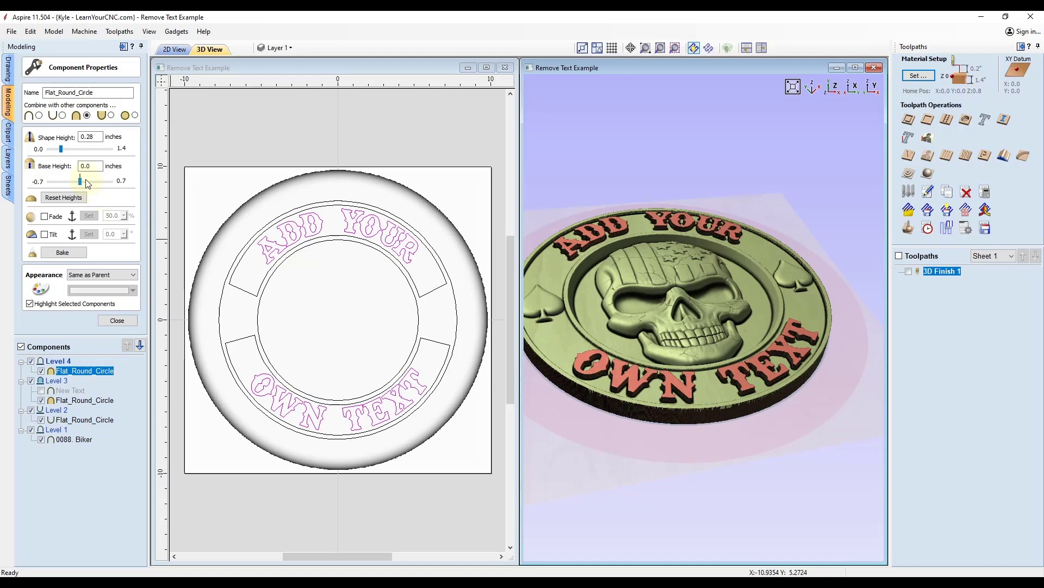
pyautogui.click(81, 136)
pyautogui.click(624, 466)
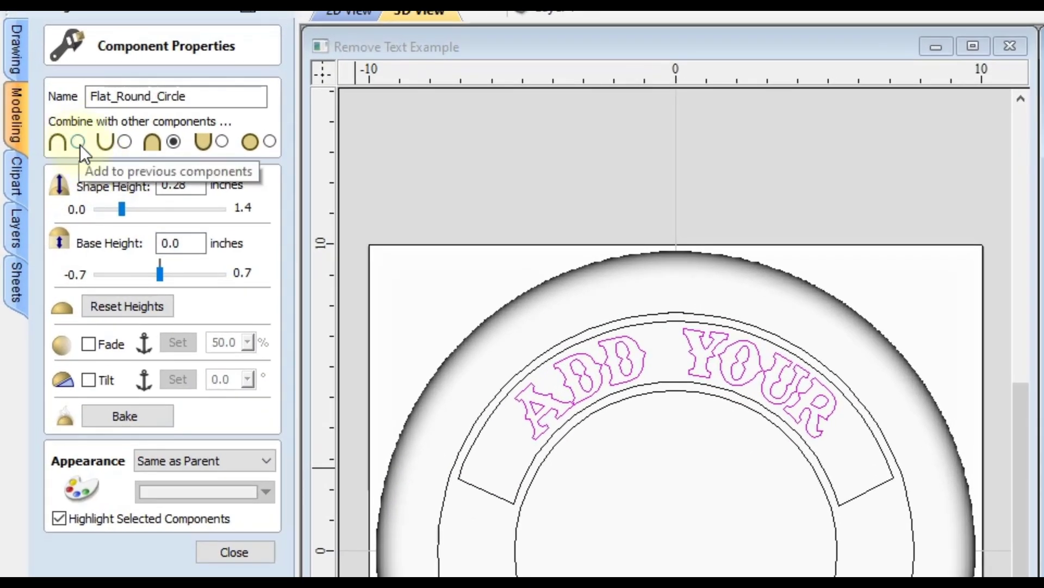
# Set the lettering to Add combine mode with a 0.125-inch shape height.
pyautogui.click(79, 142)
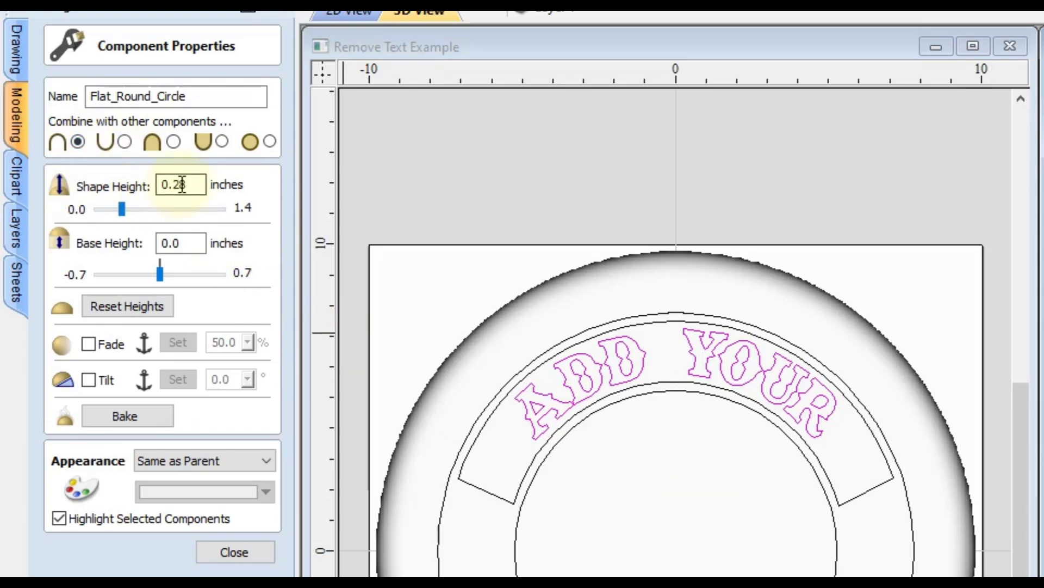
pyautogui.moveTo(174, 185); pyautogui.dragTo(191, 188)
pyautogui.write('125')
pyautogui.press('Return')
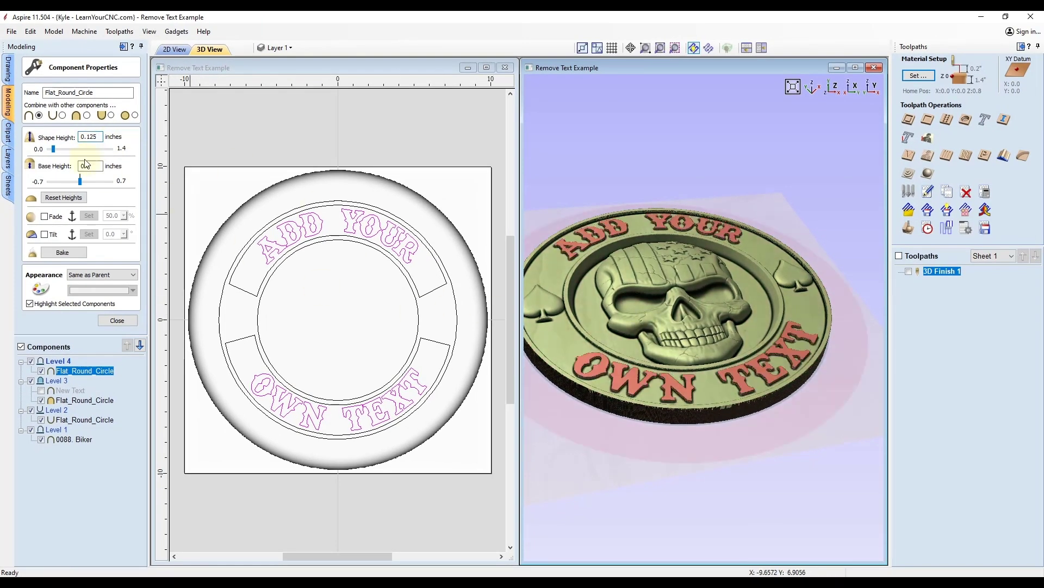
pyautogui.scroll(3, 675, 400)
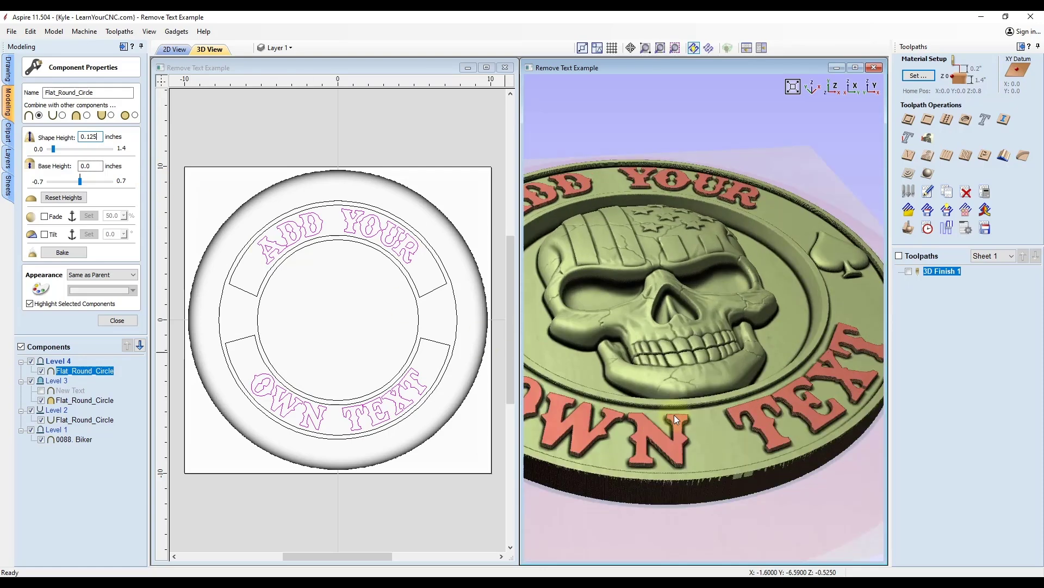
pyautogui.scroll(3, 674, 415)
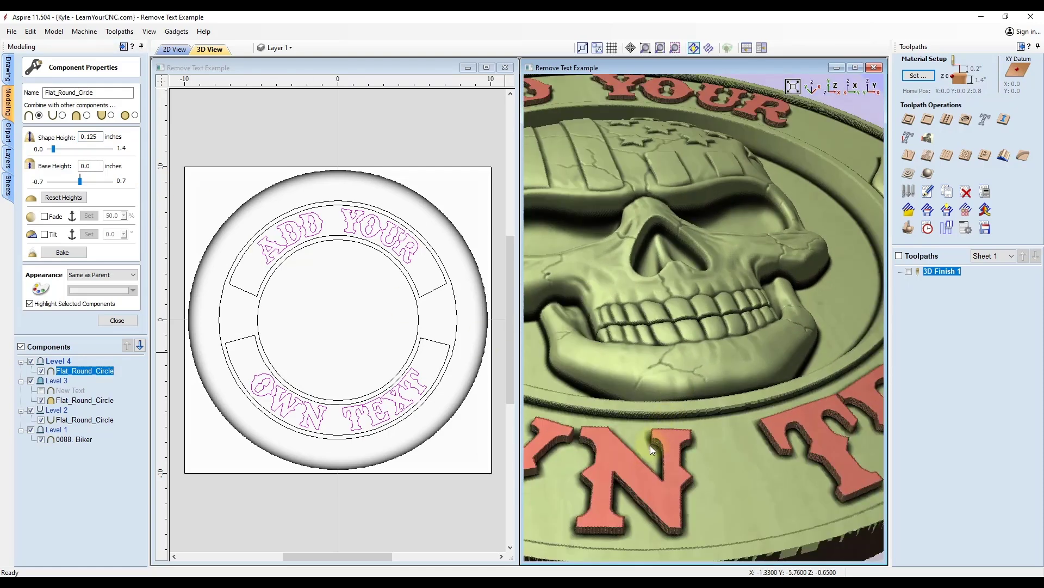
pyautogui.scroll(-6, 637, 437)
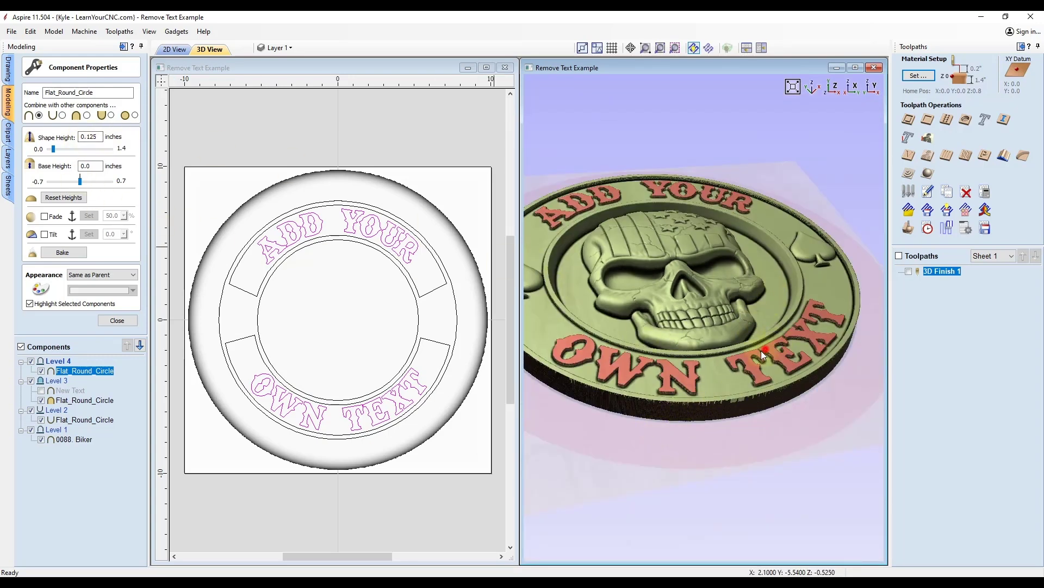
pyautogui.moveTo(762, 350)
pyautogui.mouseDown()
pyautogui.moveTo(683, 358)
pyautogui.moveTo(731, 362)
pyautogui.moveTo(741, 412)
pyautogui.moveTo(763, 356)
pyautogui.mouseUp()
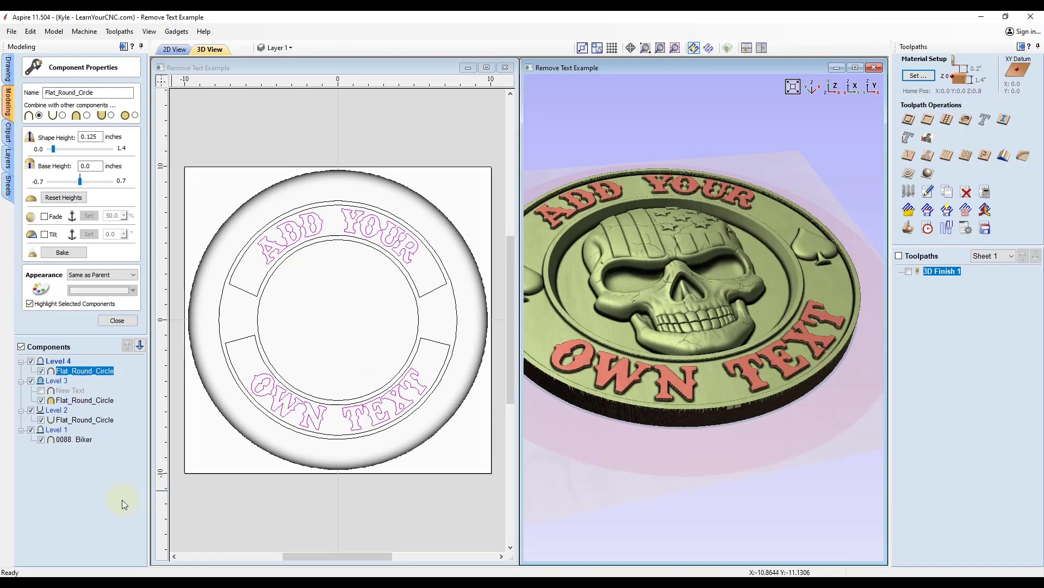
# Deselect the lettering, maximize the 3D view, and zoom onto the raised letter N.
pyautogui.click(95, 494)
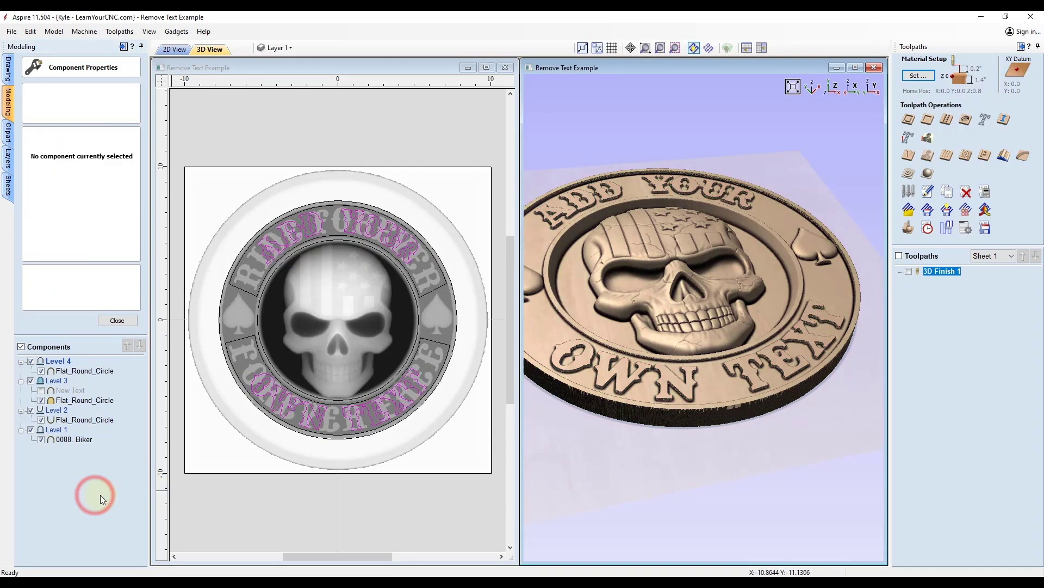
pyautogui.click(855, 67)
pyautogui.scroll(5, 580, 468)
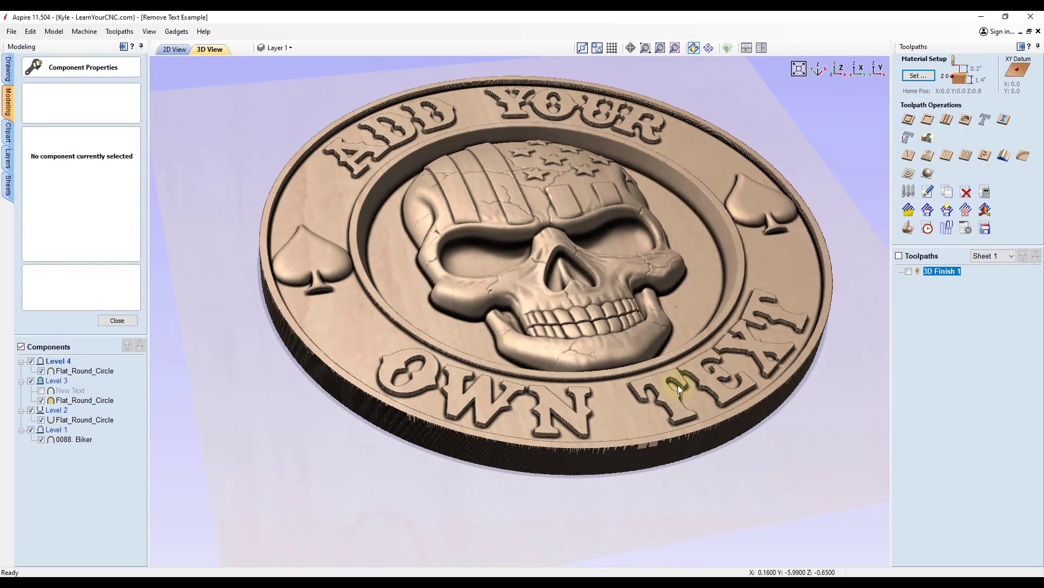
pyautogui.moveTo(736, 376); pyautogui.dragTo(458, 471)
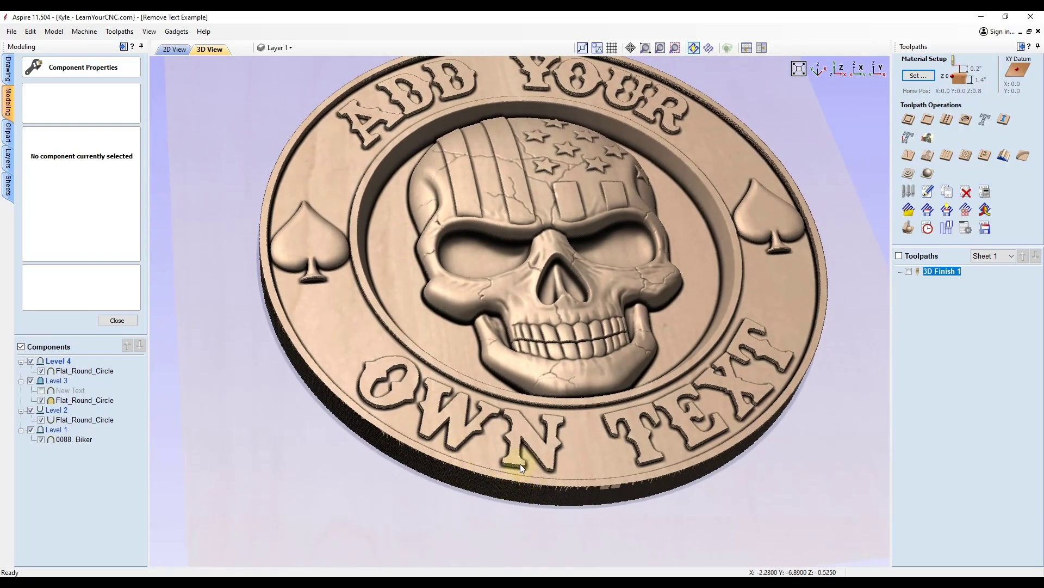
pyautogui.moveTo(520, 463); pyautogui.dragTo(519, 422)
pyautogui.scroll(6, 481, 421)
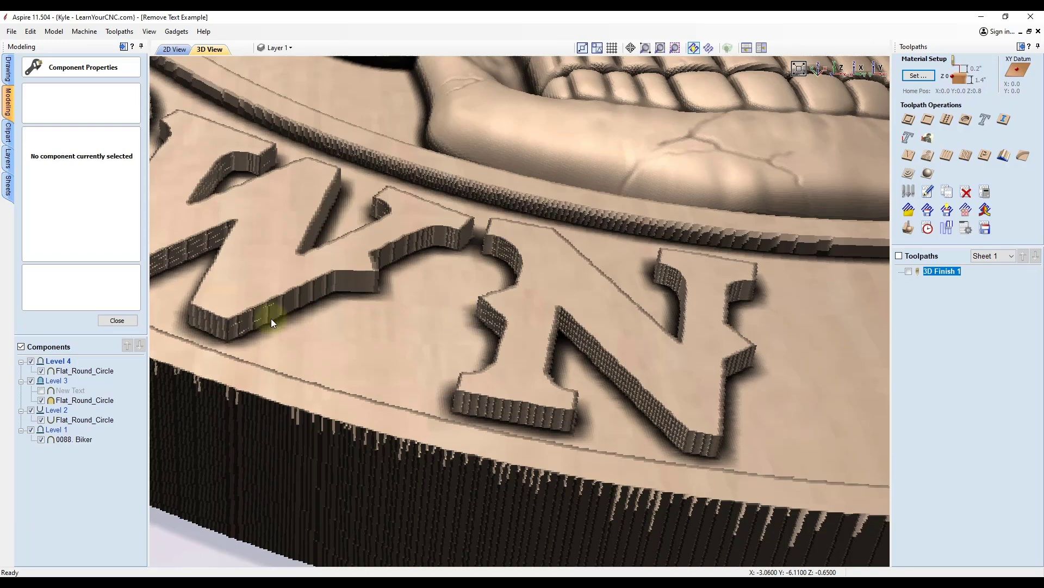
# Hide the Level 4 lettering and show the original New Text component to compare.
pyautogui.click(41, 373)
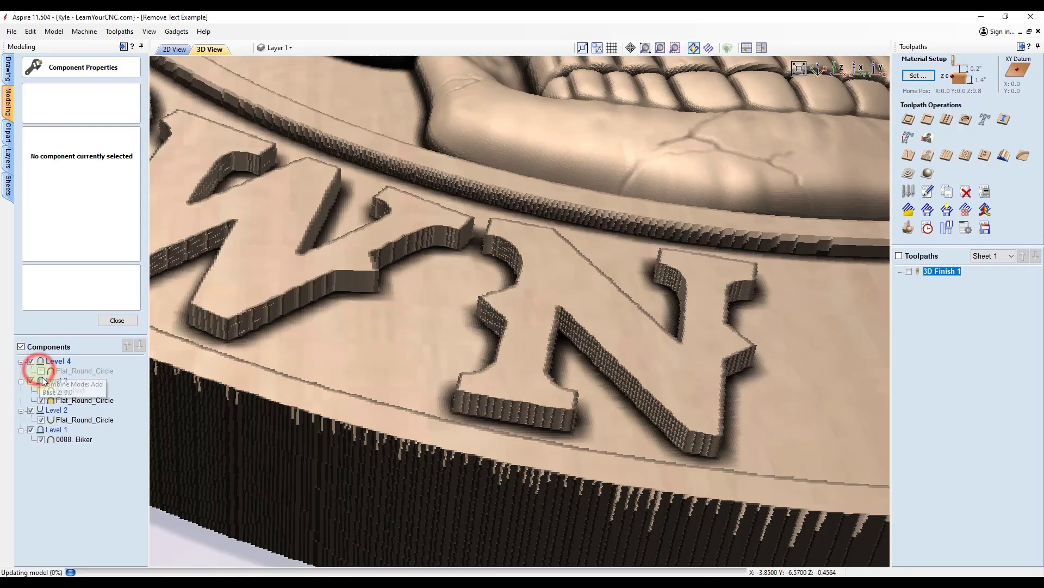
pyautogui.click(41, 391)
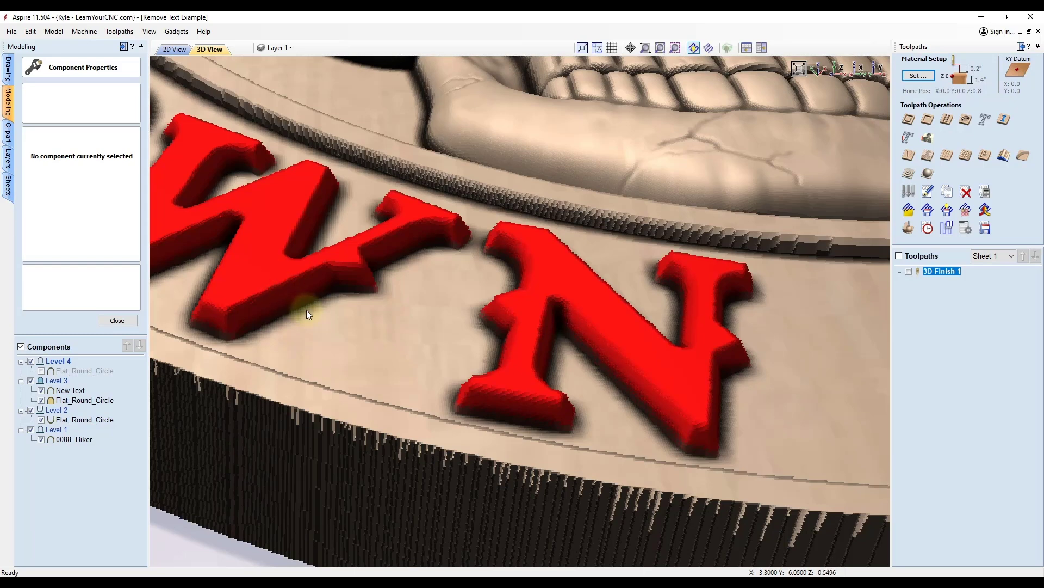
pyautogui.scroll(-2, 308, 313)
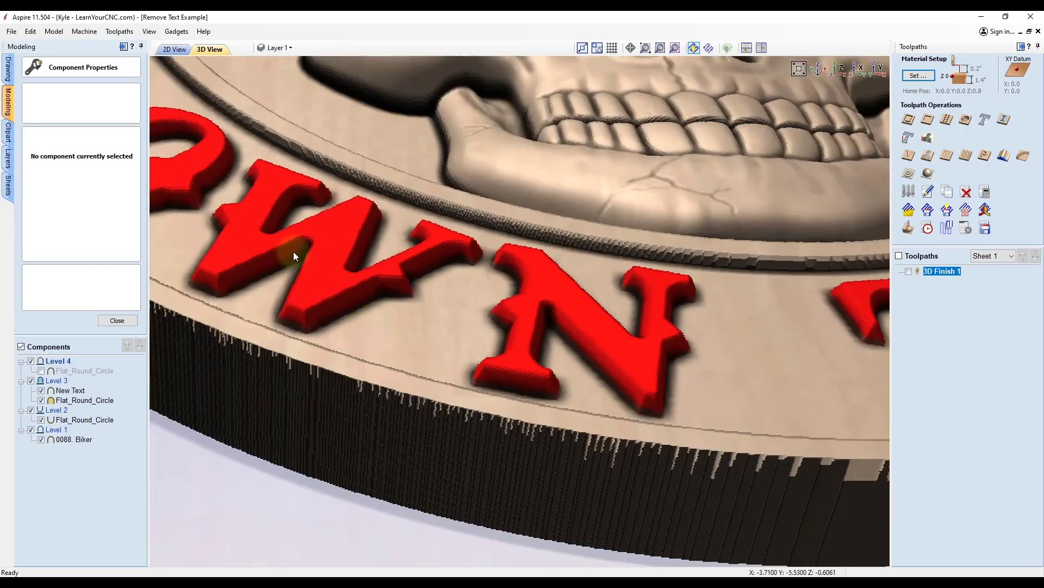
pyautogui.scroll(-6, 335, 285)
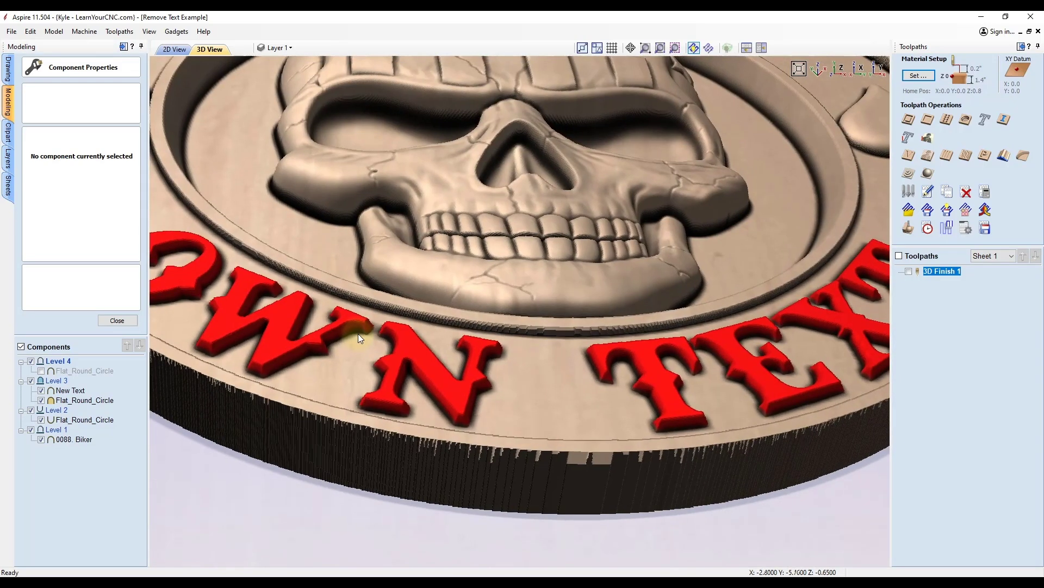
pyautogui.scroll(1, 498, 361)
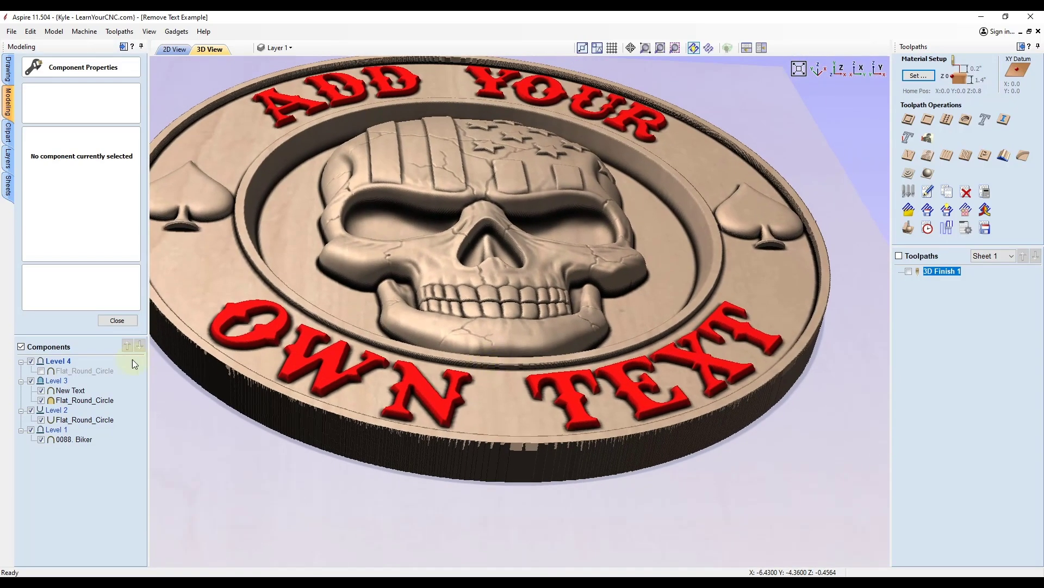
# Hide New Text, show Level 4's Flat_Round_Circle, and orbit to inspect the coin.
pyautogui.click(42, 390)
pyautogui.click(42, 371)
pyautogui.moveTo(588, 357); pyautogui.dragTo(506, 452)
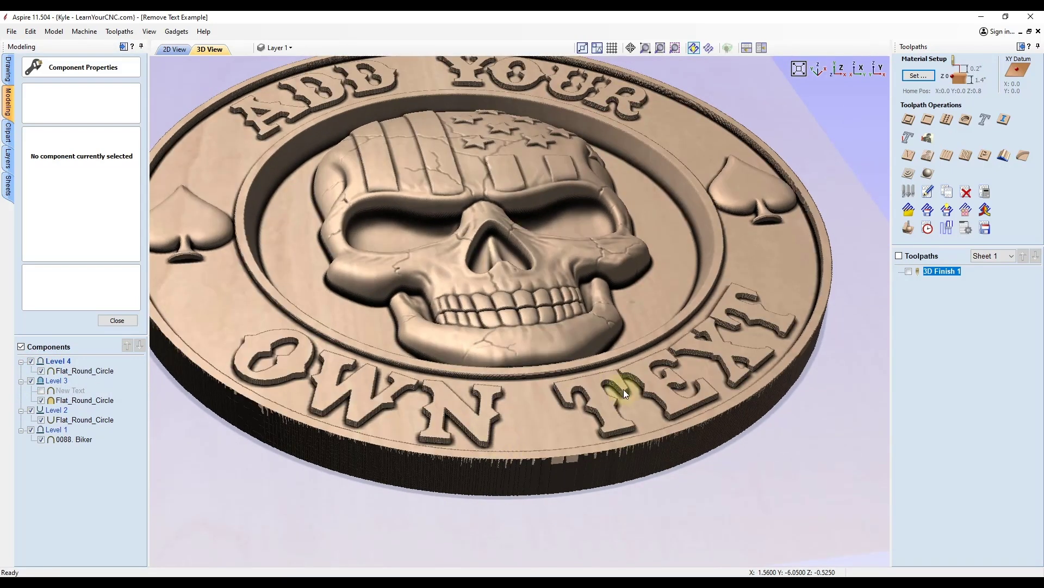
pyautogui.scroll(-5, 551, 291)
pyautogui.moveTo(551, 291); pyautogui.dragTo(295, 392)
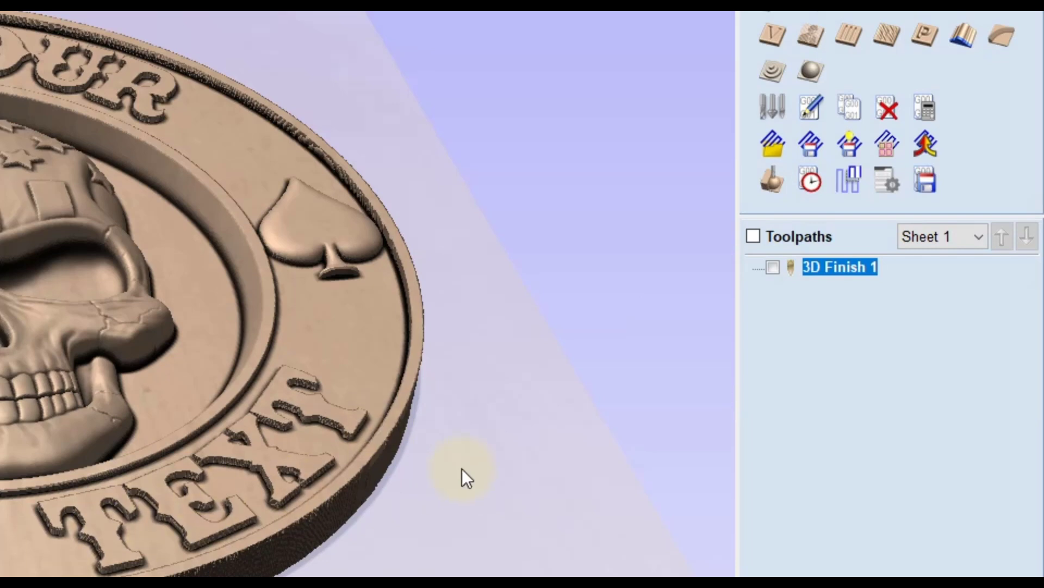
# Recalculate the 3D Finish 1 toolpath and dismiss the success message.
pyautogui.rightClick(820, 270)
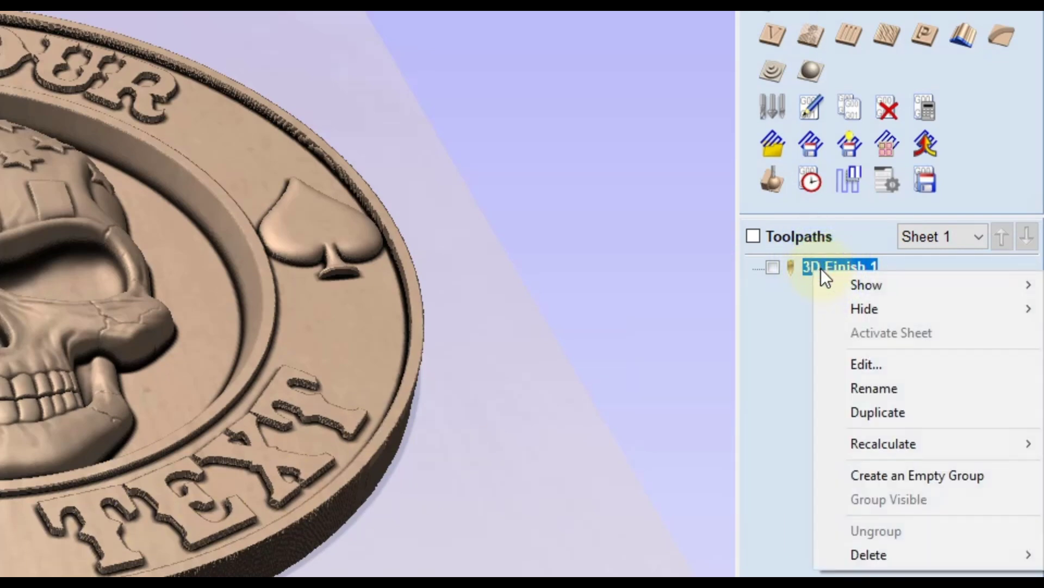
pyautogui.moveTo(873, 442)
pyautogui.click(763, 452)
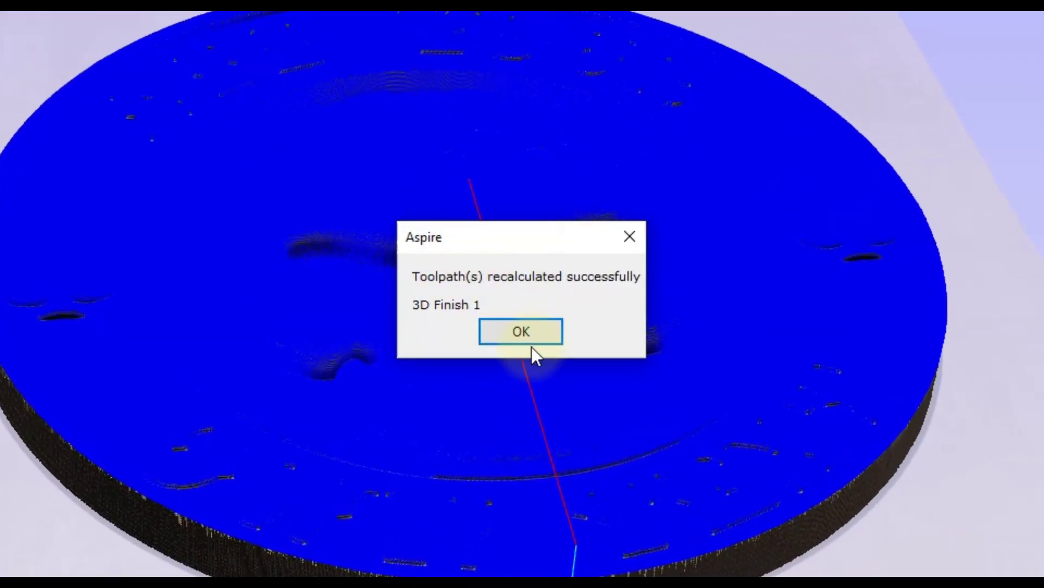
pyautogui.click(521, 333)
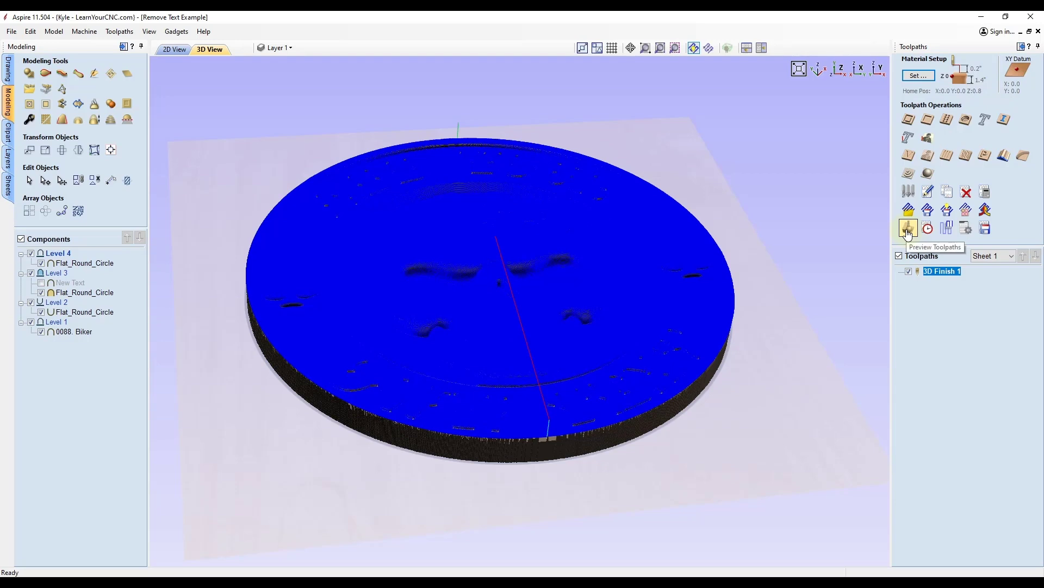
# Simulate the 3D Finish 1 toolpath carving on wood and zoom into the coin.
pyautogui.click(908, 229)
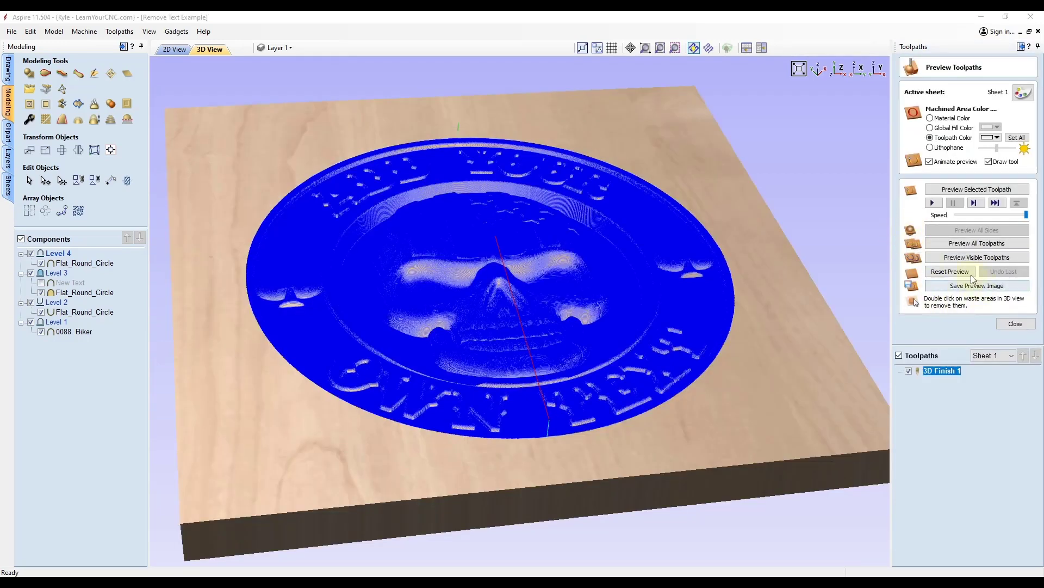
pyautogui.click(953, 190)
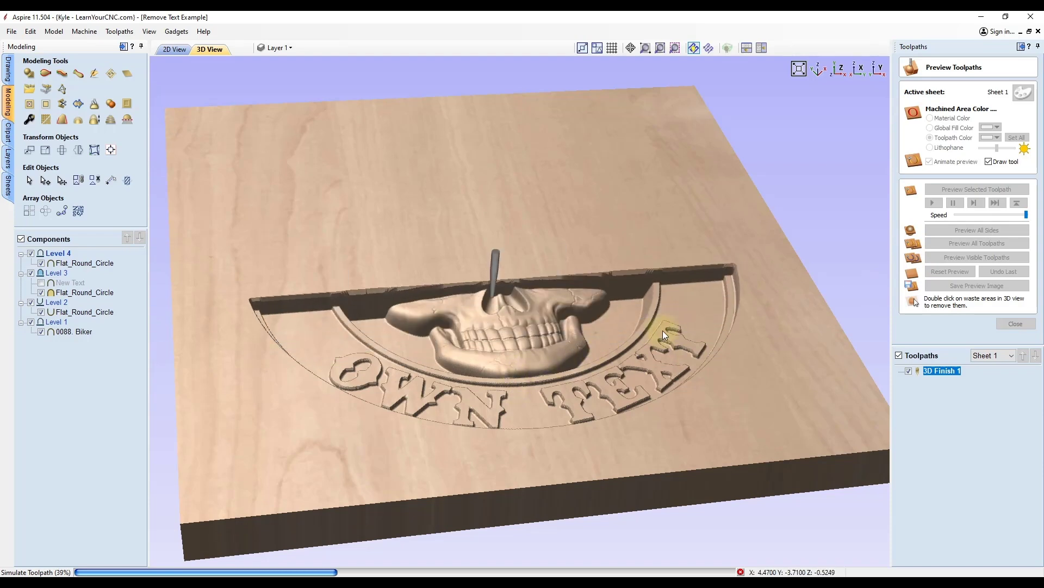
pyautogui.moveTo(676, 327); pyautogui.dragTo(713, 436)
pyautogui.scroll(3, 538, 344)
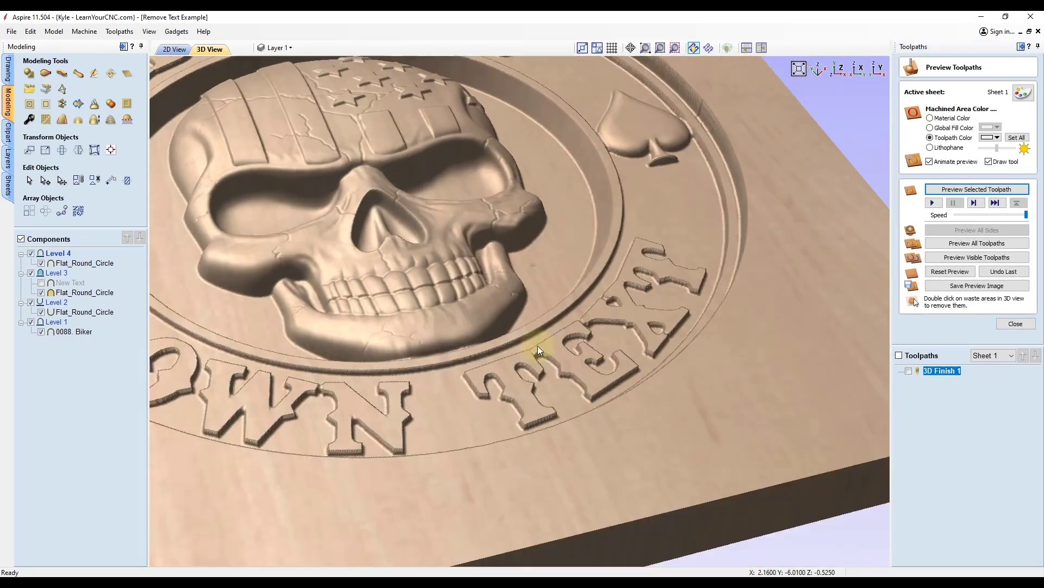
pyautogui.scroll(3, 538, 345)
pyautogui.scroll(2, 521, 407)
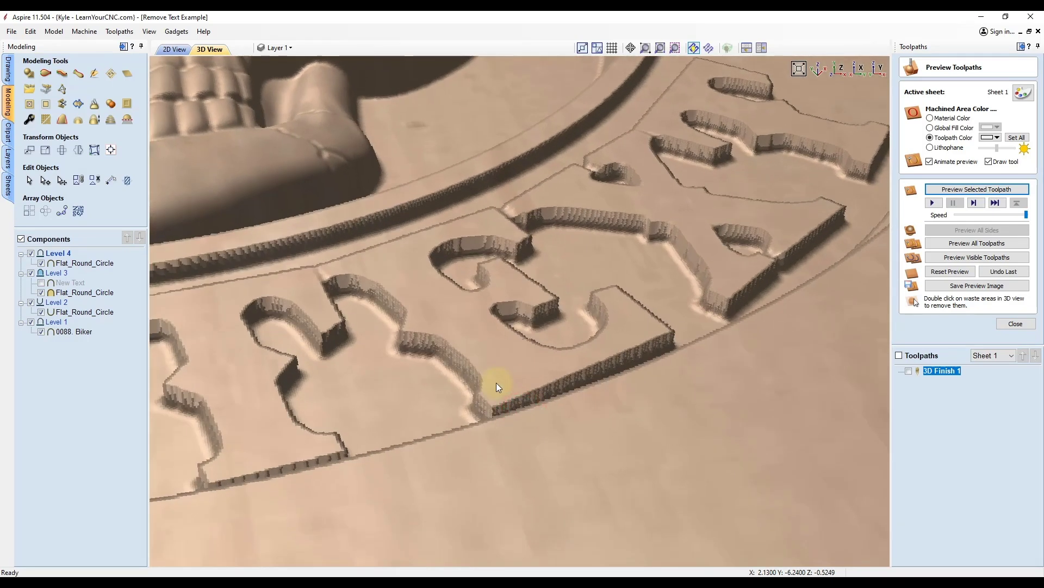
# Orbit around the carved letter walls, then switch to the 2D design view.
pyautogui.moveTo(496, 382); pyautogui.dragTo(565, 369)
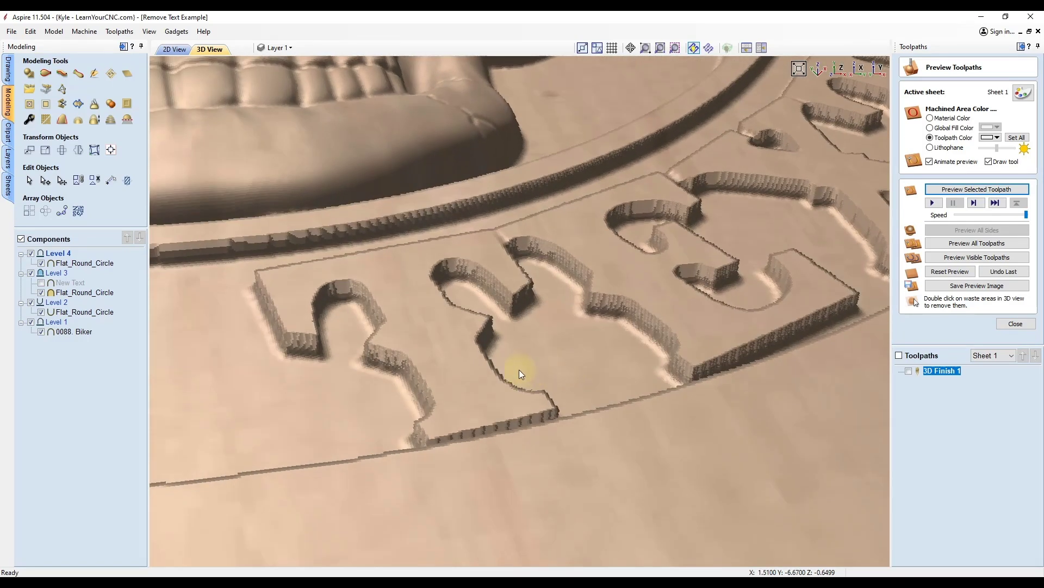
pyautogui.moveTo(310, 354); pyautogui.dragTo(448, 355)
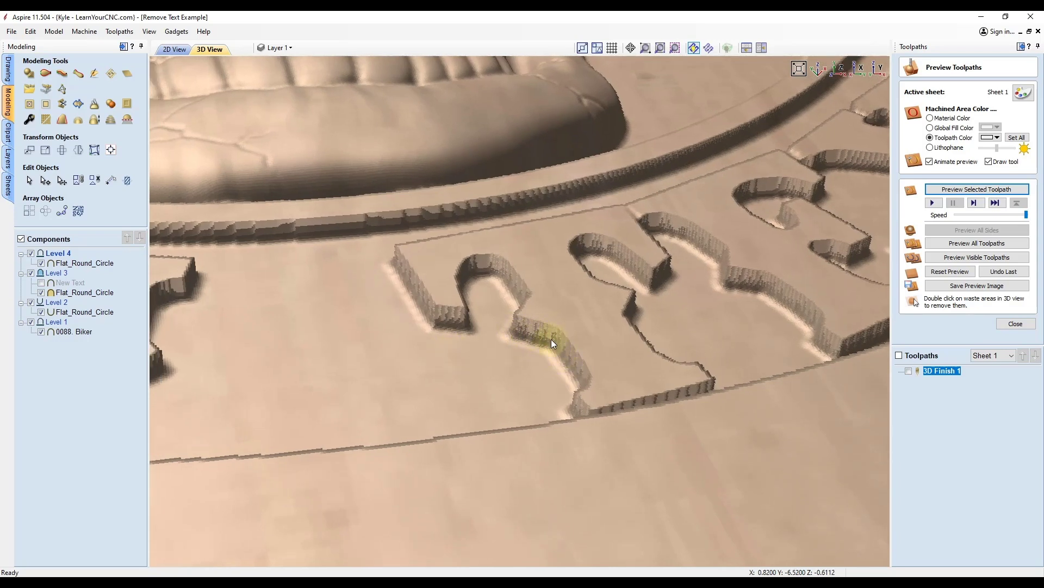
pyautogui.moveTo(551, 339); pyautogui.dragTo(662, 376)
pyautogui.scroll(-5, 574, 339)
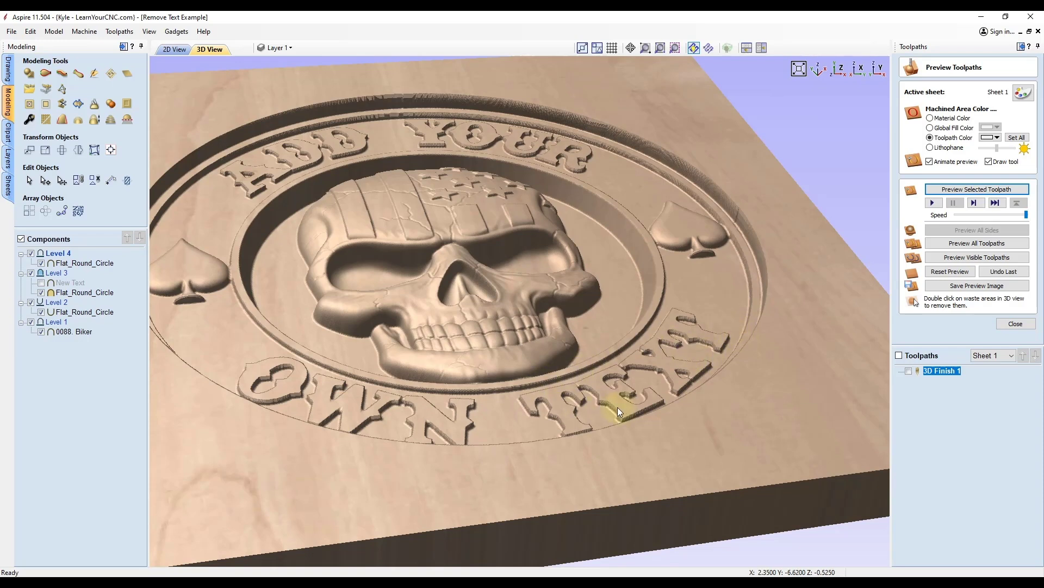
pyautogui.moveTo(567, 414); pyautogui.dragTo(402, 406)
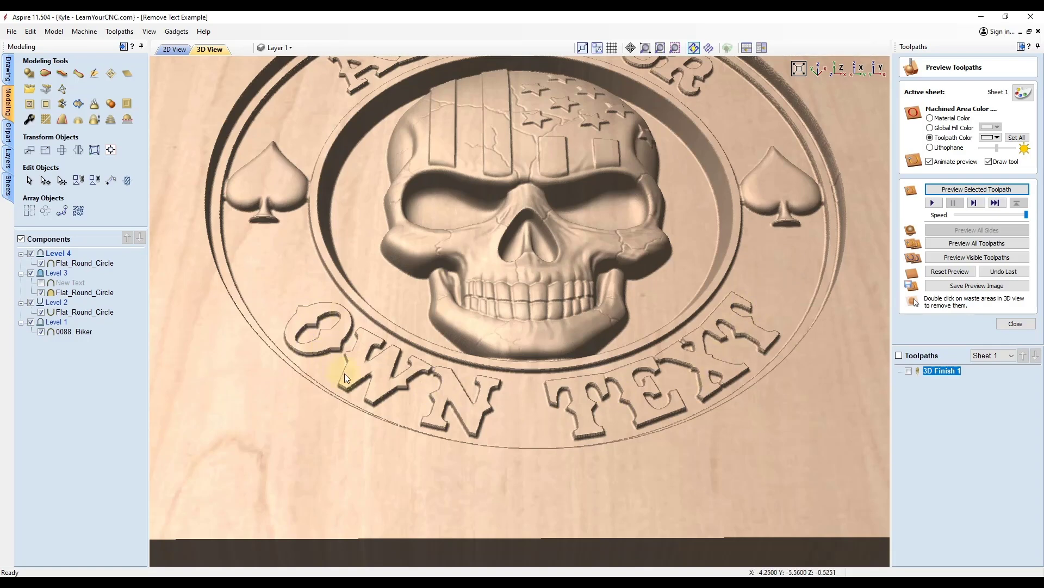
pyautogui.scroll(-5, 586, 403)
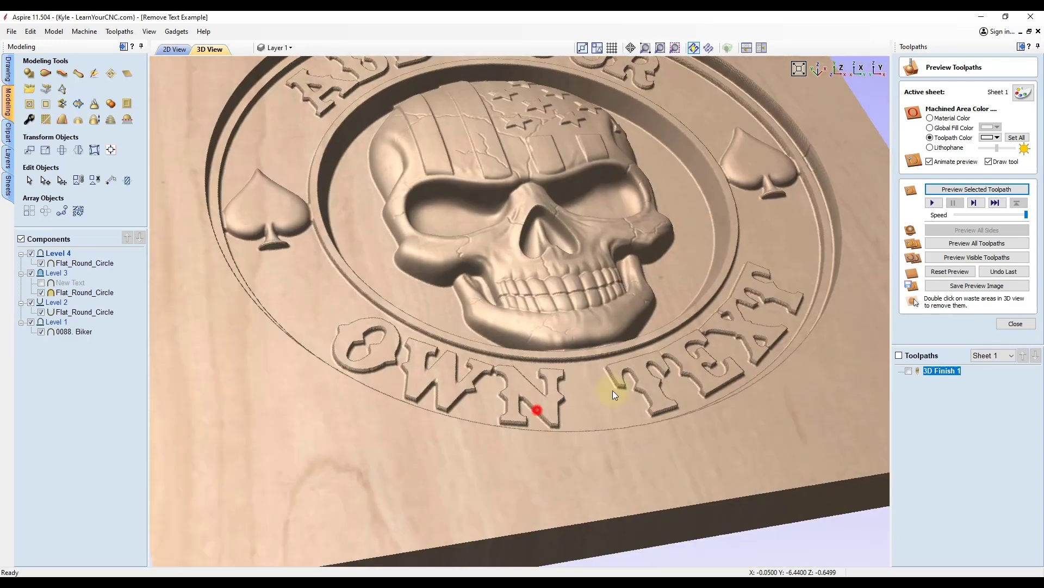
pyautogui.moveTo(612, 391); pyautogui.dragTo(512, 403)
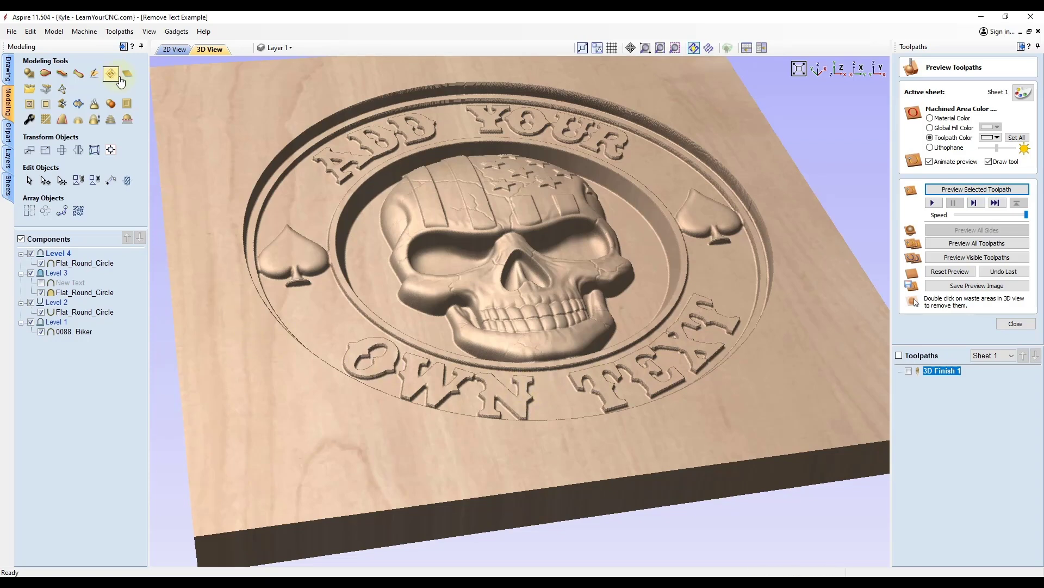
pyautogui.click(173, 50)
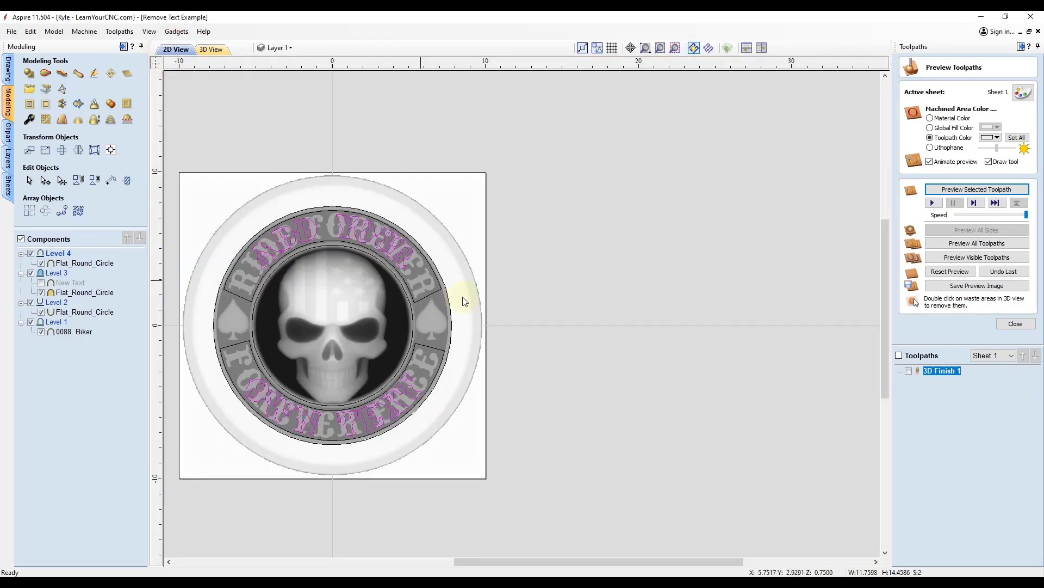
# Zoom the 2D design briefly, then return to the 3D view of the carved coin.
pyautogui.scroll(1, 618, 300)
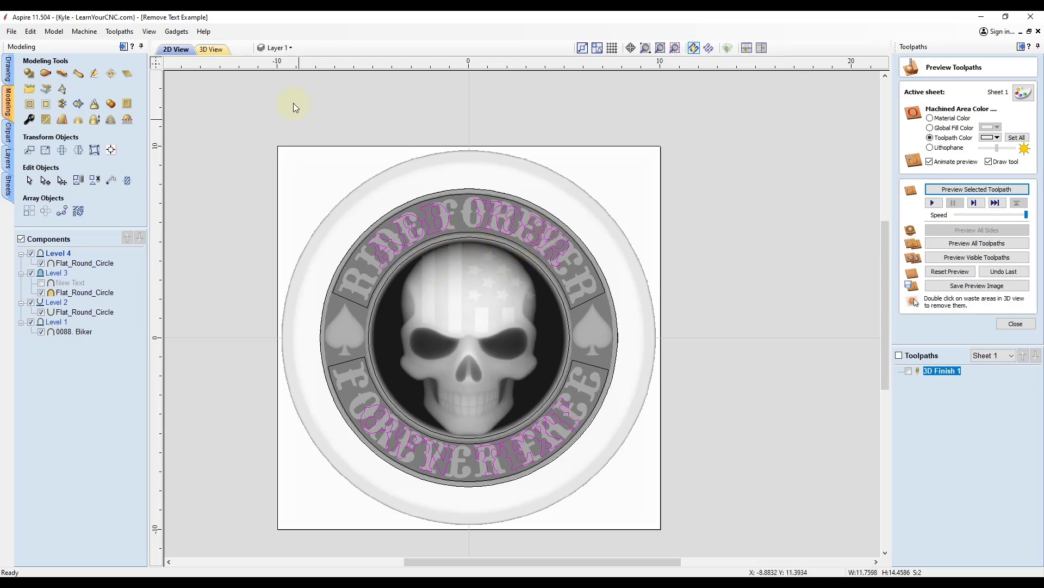
pyautogui.click(219, 49)
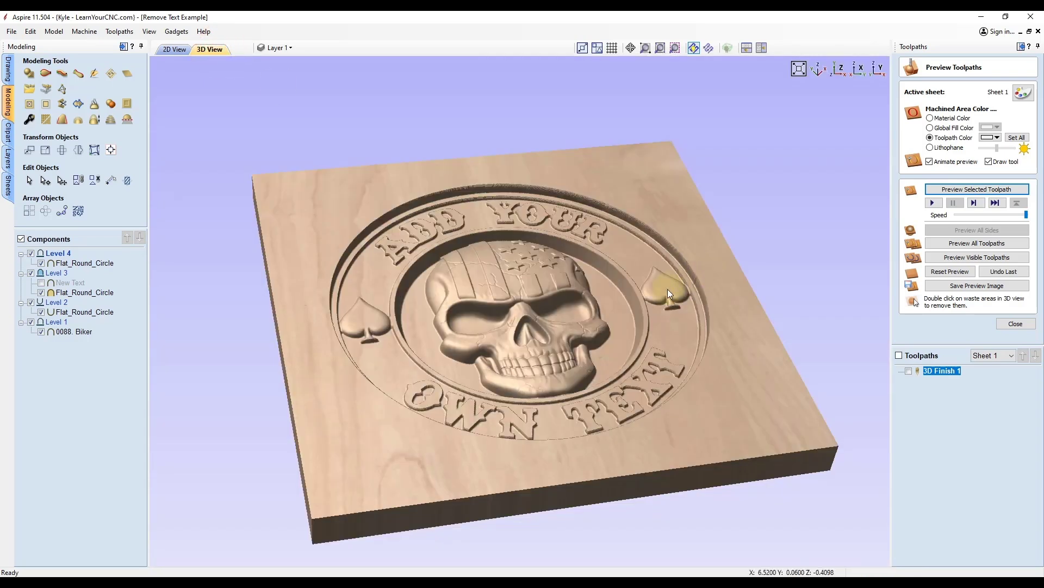
pyautogui.scroll(5, 678, 270)
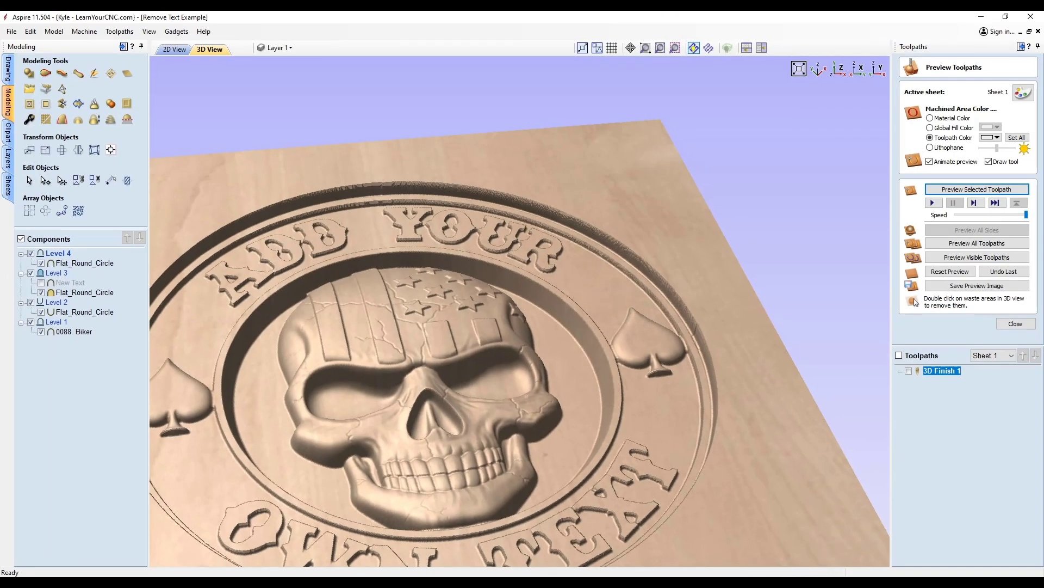
pyautogui.click(1015, 325)
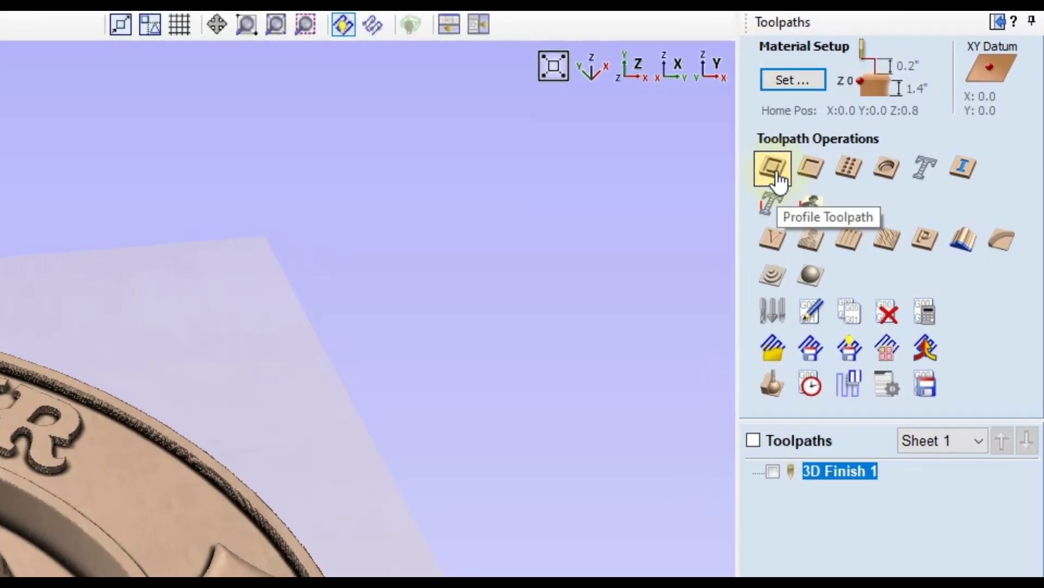
# Create a new 2D profile toolpath with a 0.6499-inch cut depth.
pyautogui.click(798, 161)
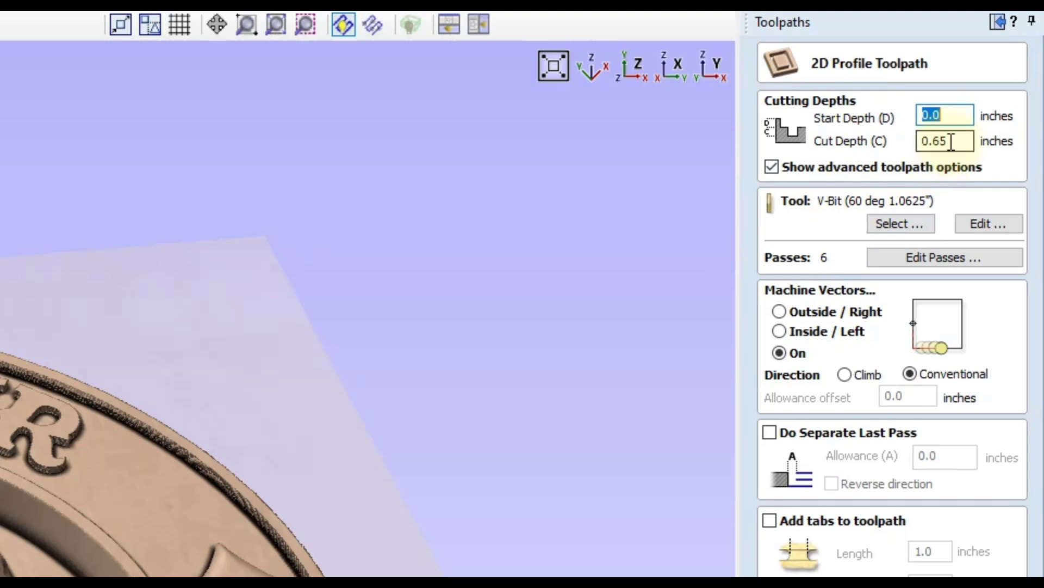
pyautogui.moveTo(949, 142); pyautogui.dragTo(938, 142)
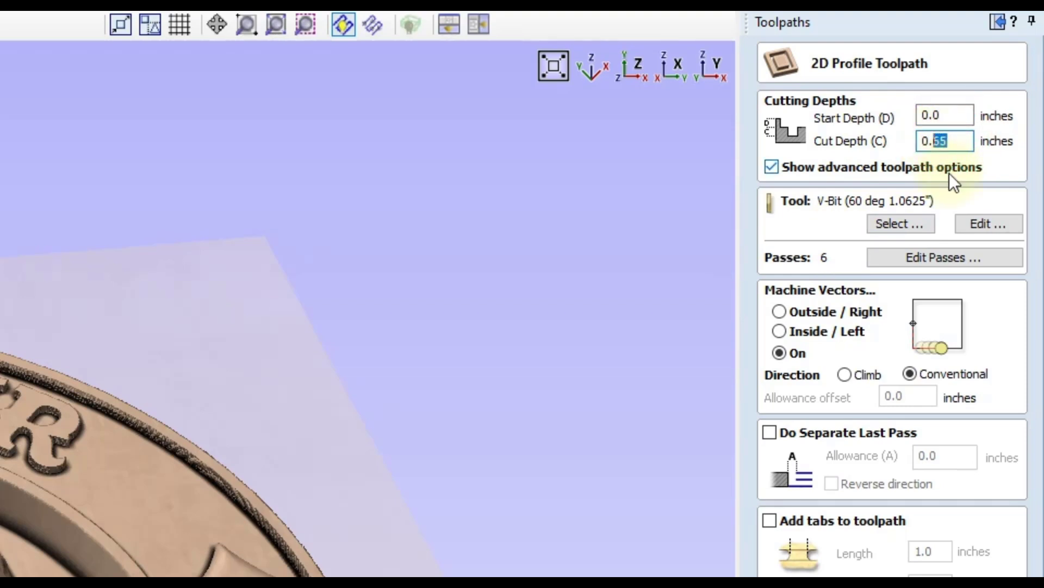
pyautogui.write('6499')
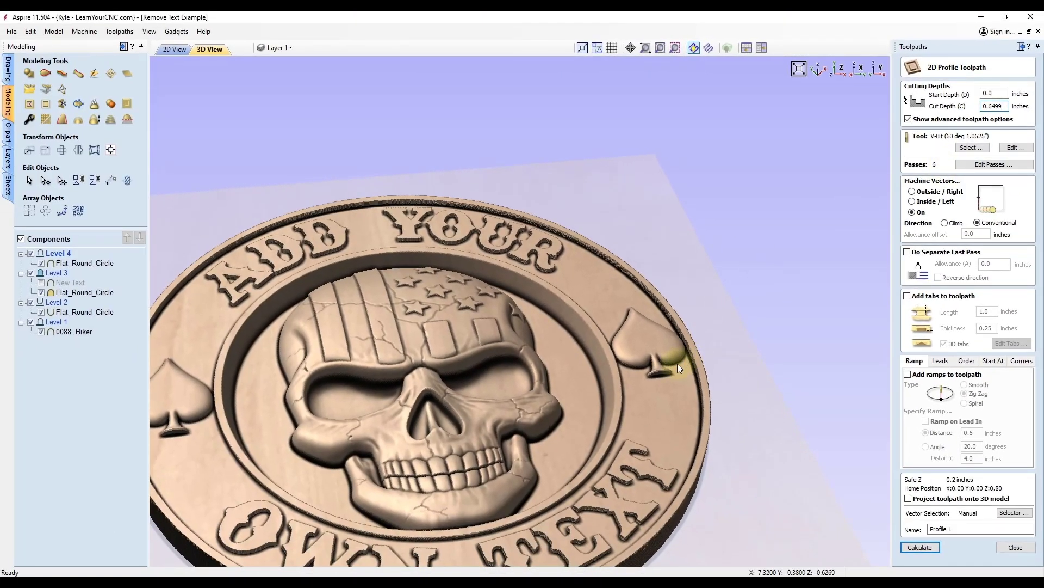
pyautogui.moveTo(678, 363); pyautogui.dragTo(648, 296)
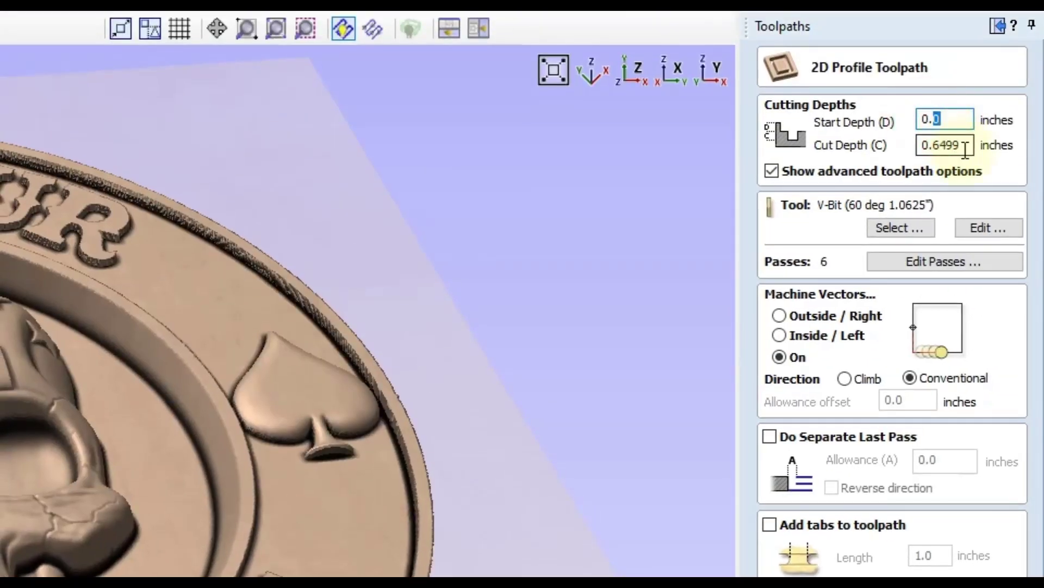
pyautogui.doubleClick(932, 147)
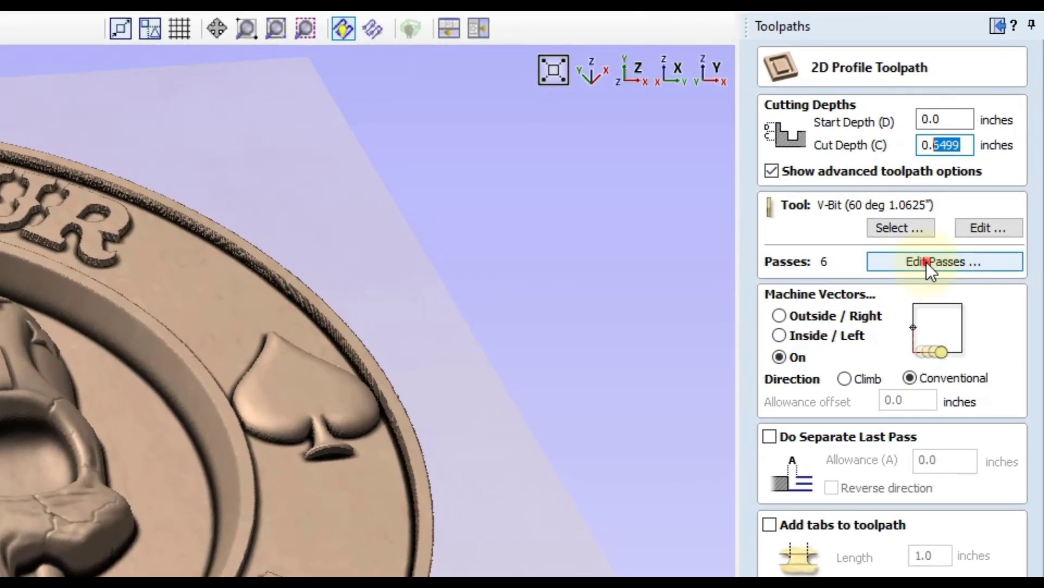
pyautogui.click(926, 262)
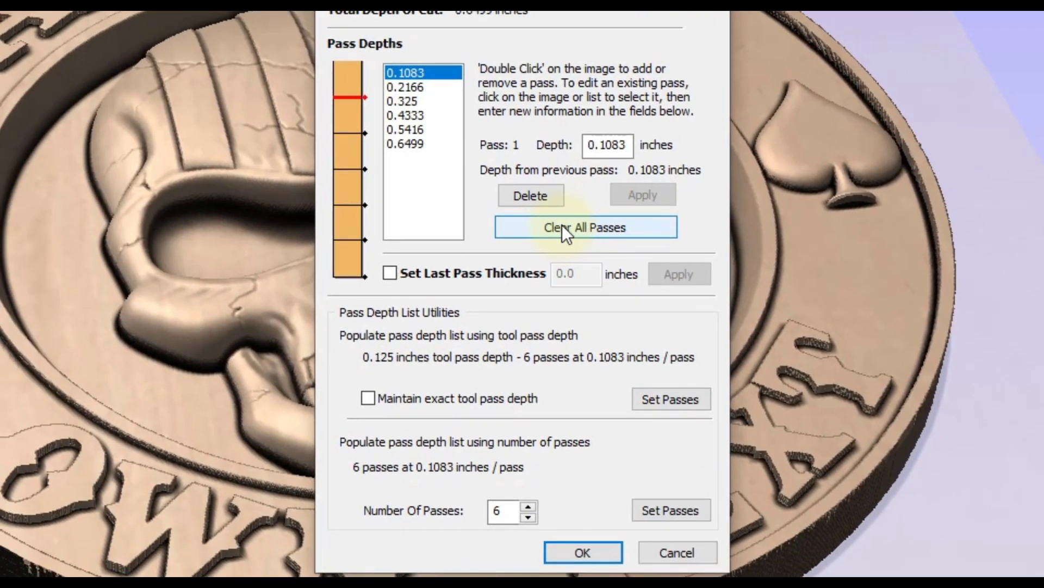
# Clear all passes so the 0.6499 depth cuts in one pass, then calculate Profile 1.
pyautogui.click(562, 227)
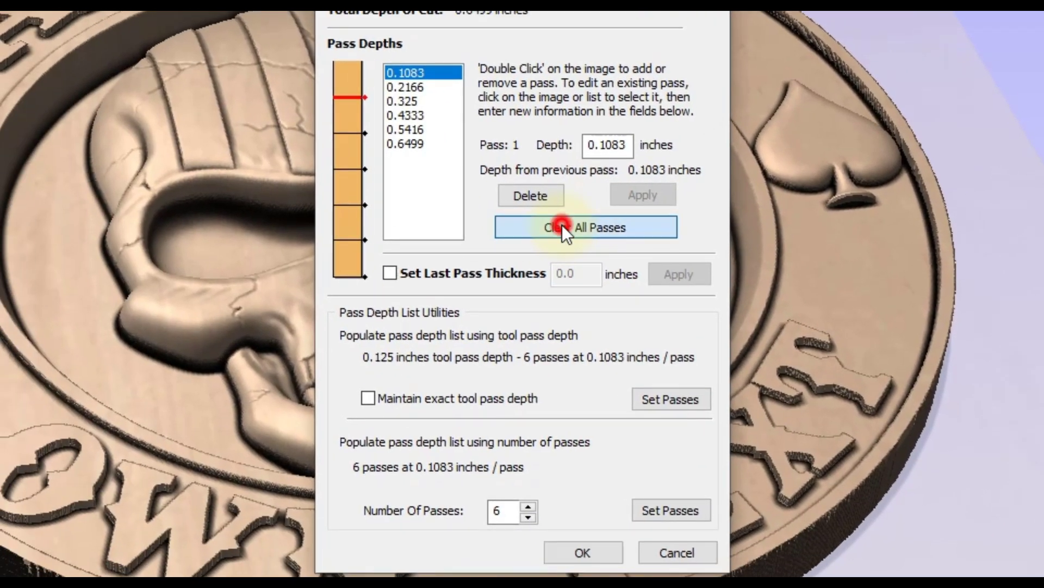
pyautogui.click(573, 551)
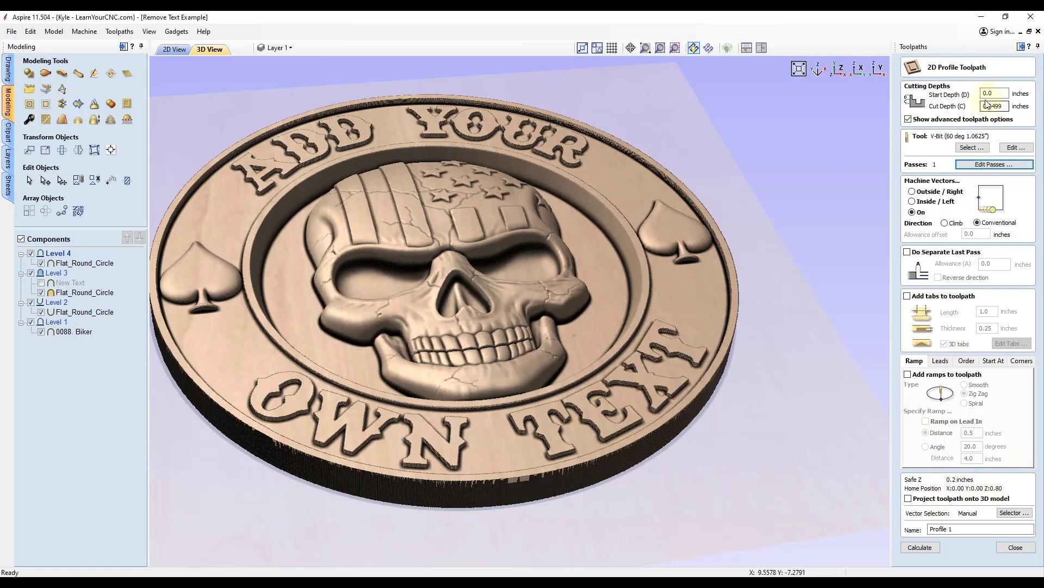
pyautogui.click(920, 545)
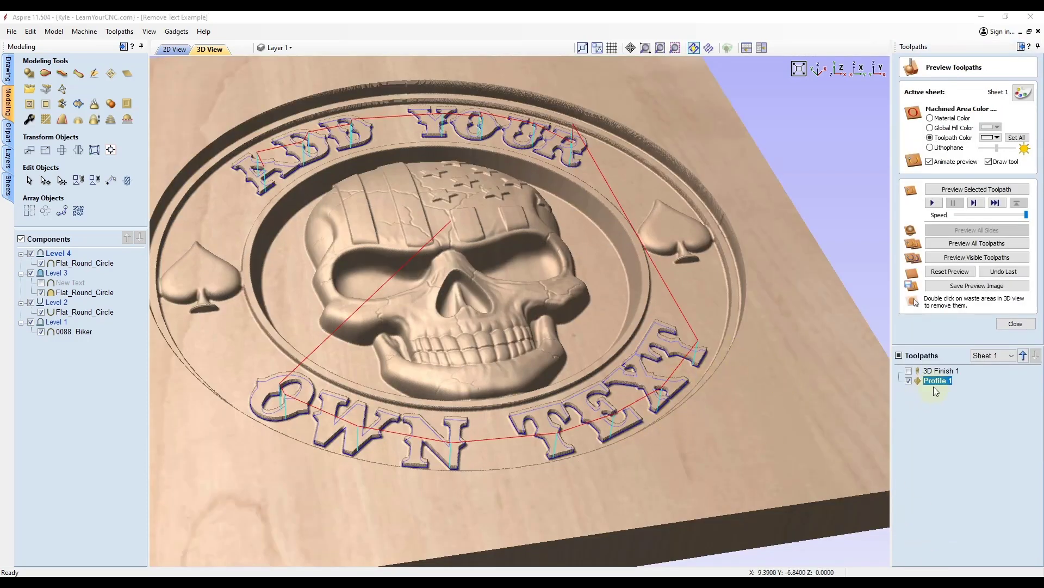
# Preview Profile 1 cutting V-grooves around the lettering and zoom in to inspect.
pyautogui.moveTo(691, 394); pyautogui.dragTo(534, 468)
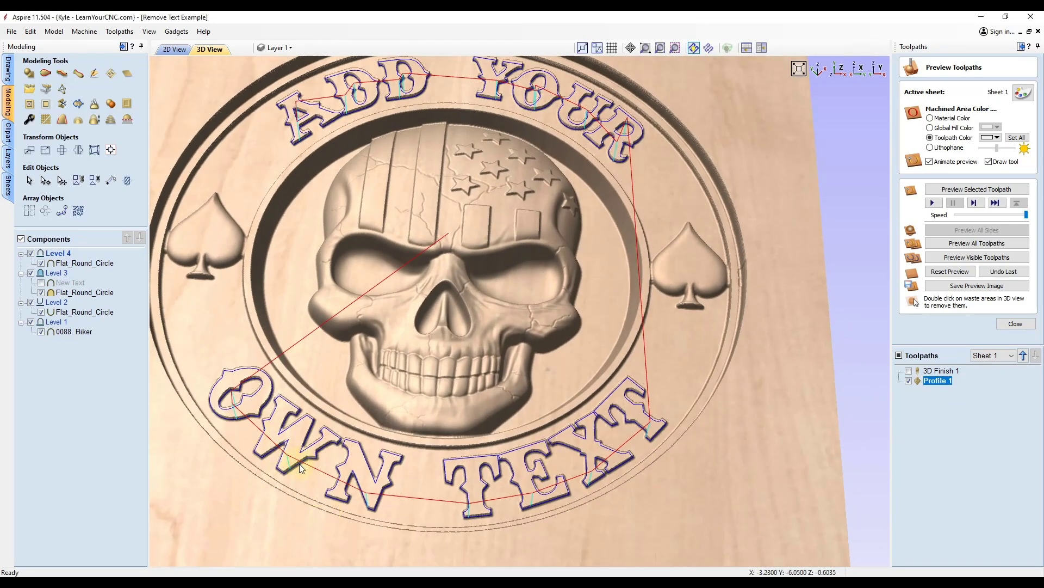
pyautogui.moveTo(436, 482); pyautogui.dragTo(626, 414)
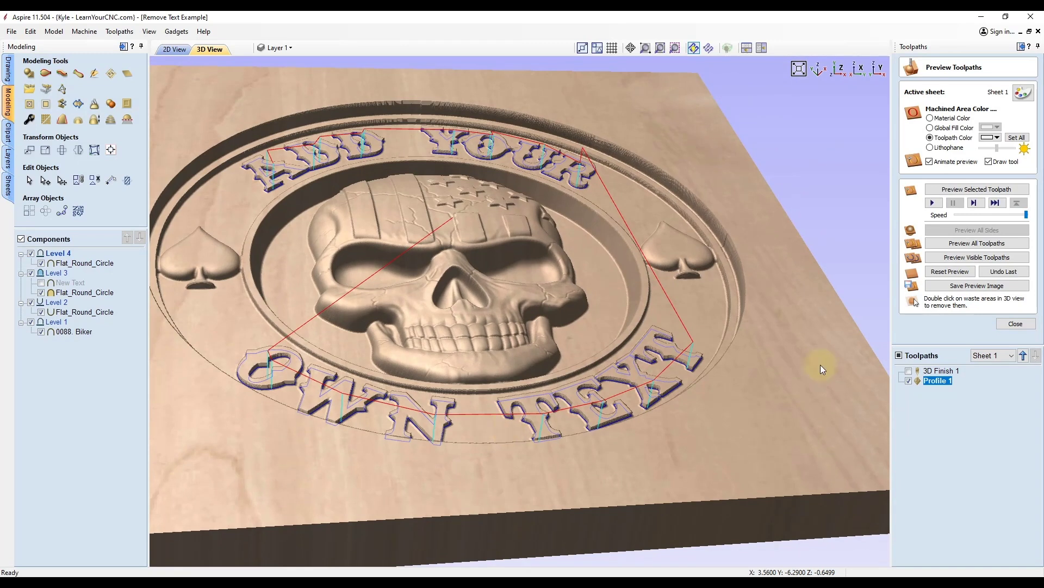
pyautogui.click(973, 190)
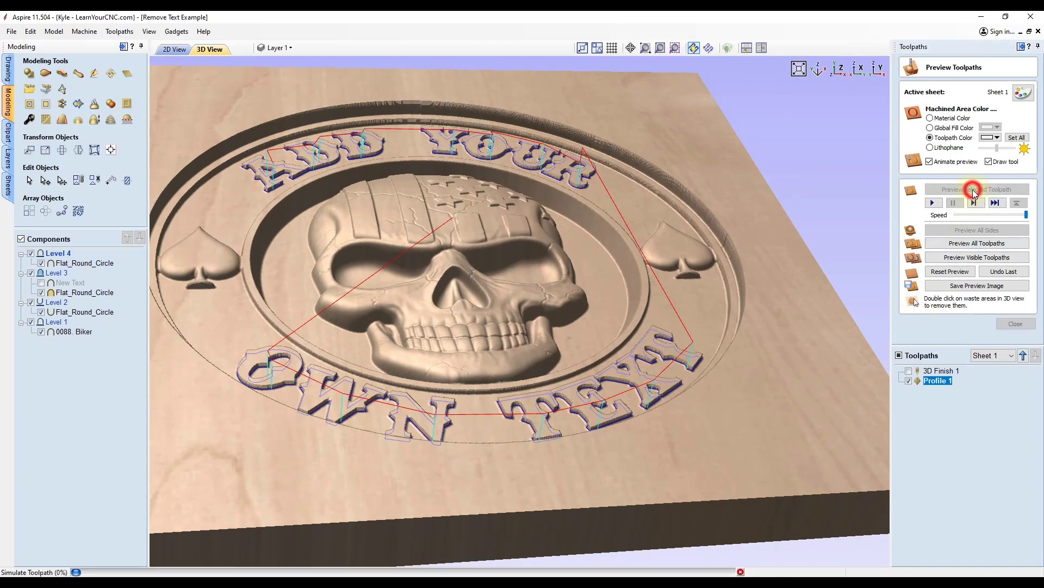
pyautogui.scroll(5, 540, 394)
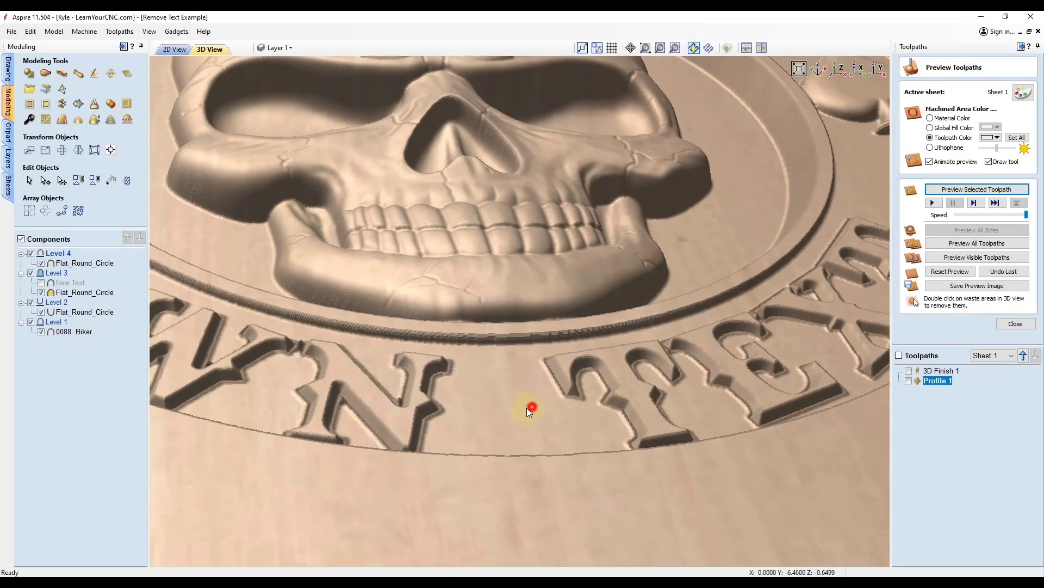
pyautogui.moveTo(526, 407); pyautogui.dragTo(570, 405)
pyautogui.scroll(6, 653, 406)
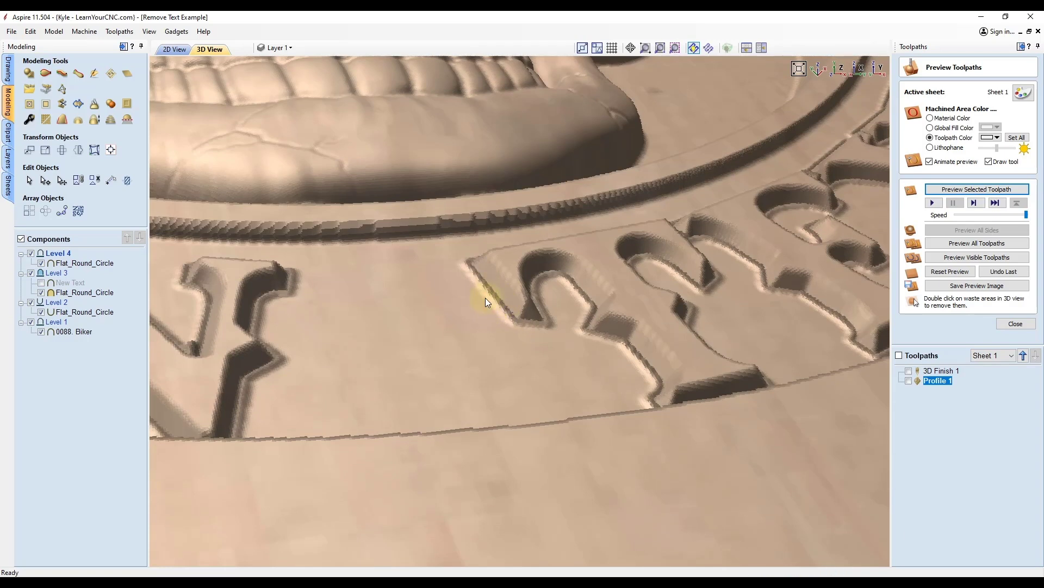
pyautogui.moveTo(508, 320); pyautogui.dragTo(475, 324)
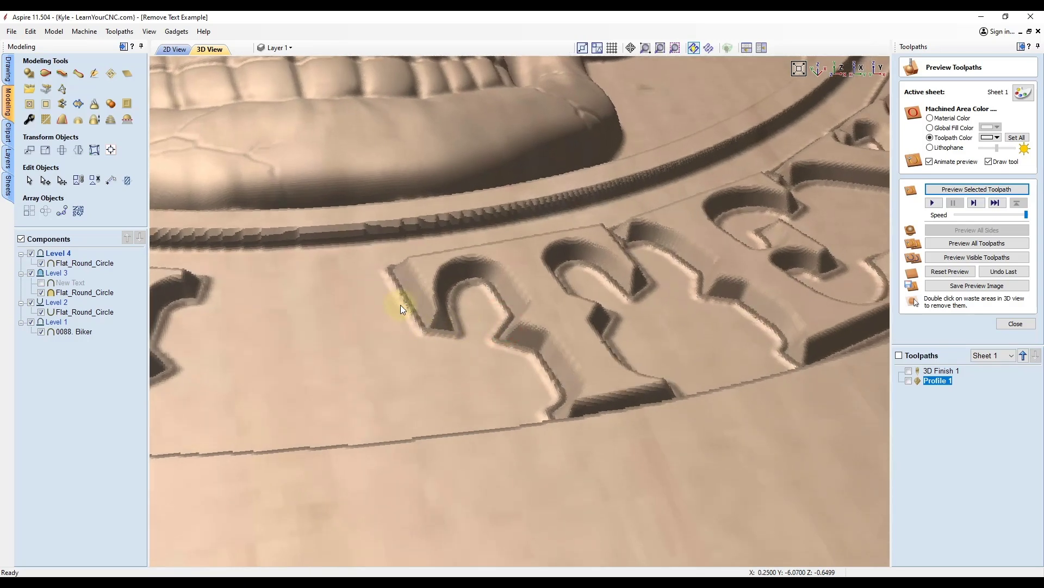
pyautogui.moveTo(417, 303); pyautogui.dragTo(438, 291)
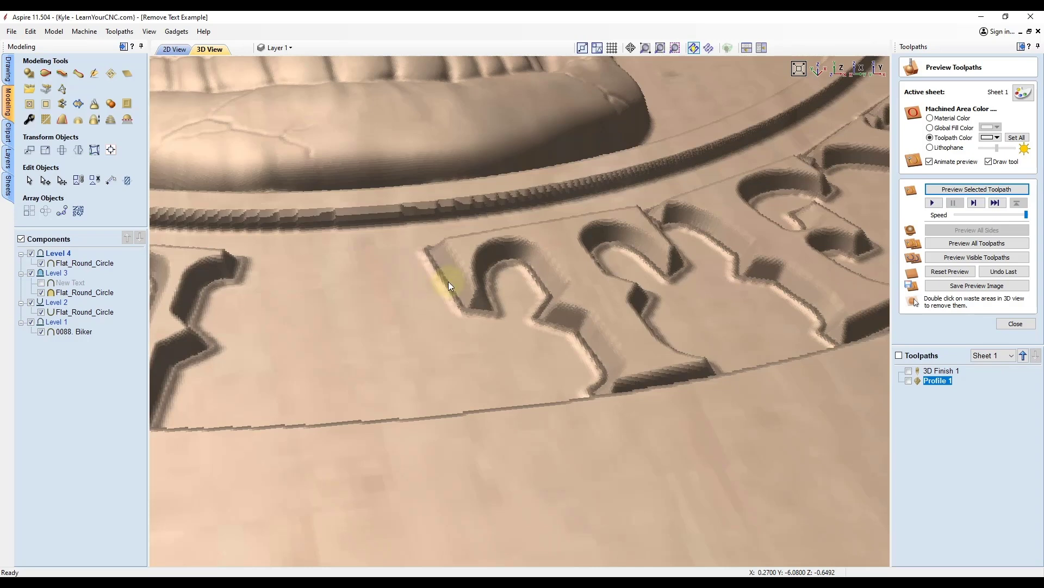
pyautogui.moveTo(506, 290); pyautogui.dragTo(391, 401)
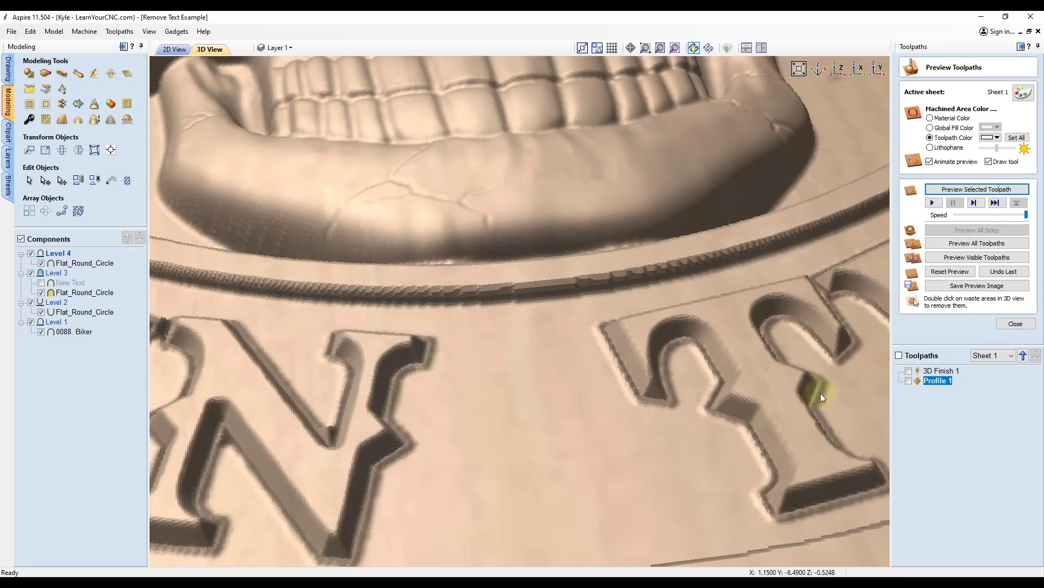
pyautogui.moveTo(821, 393); pyautogui.dragTo(588, 297)
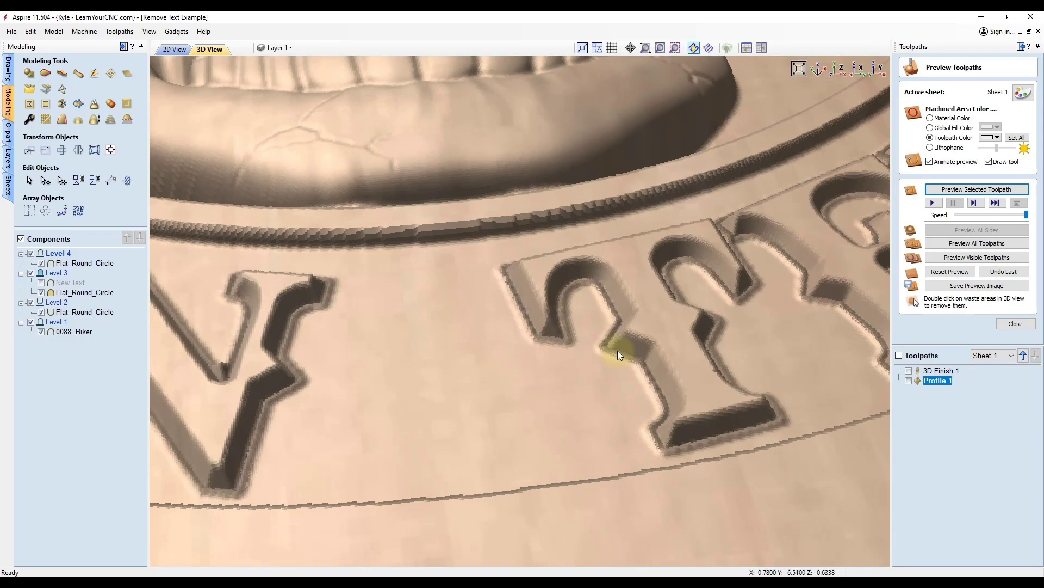
pyautogui.moveTo(594, 363)
pyautogui.mouseDown()
pyautogui.moveTo(628, 362)
pyautogui.moveTo(647, 344)
pyautogui.moveTo(599, 351)
pyautogui.mouseUp()
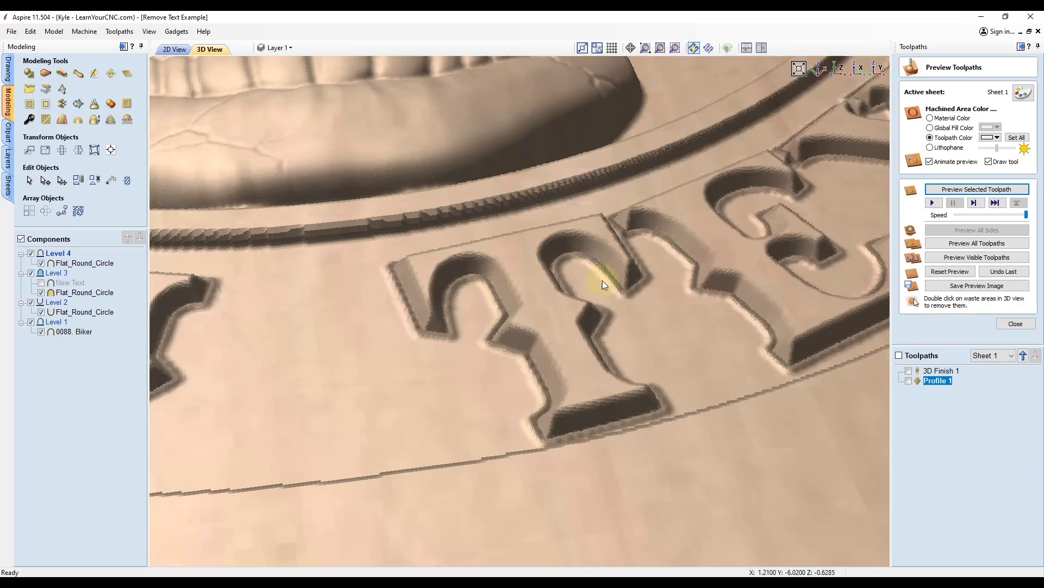
pyautogui.scroll(-5, 667, 283)
pyautogui.scroll(4, 625, 316)
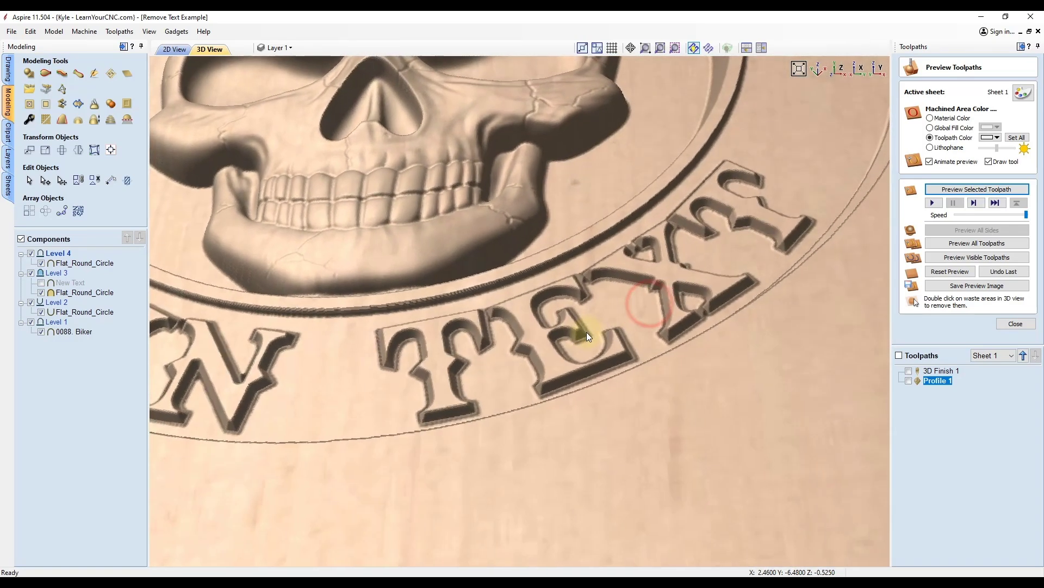
pyautogui.scroll(-3, 598, 349)
pyautogui.scroll(3, 636, 351)
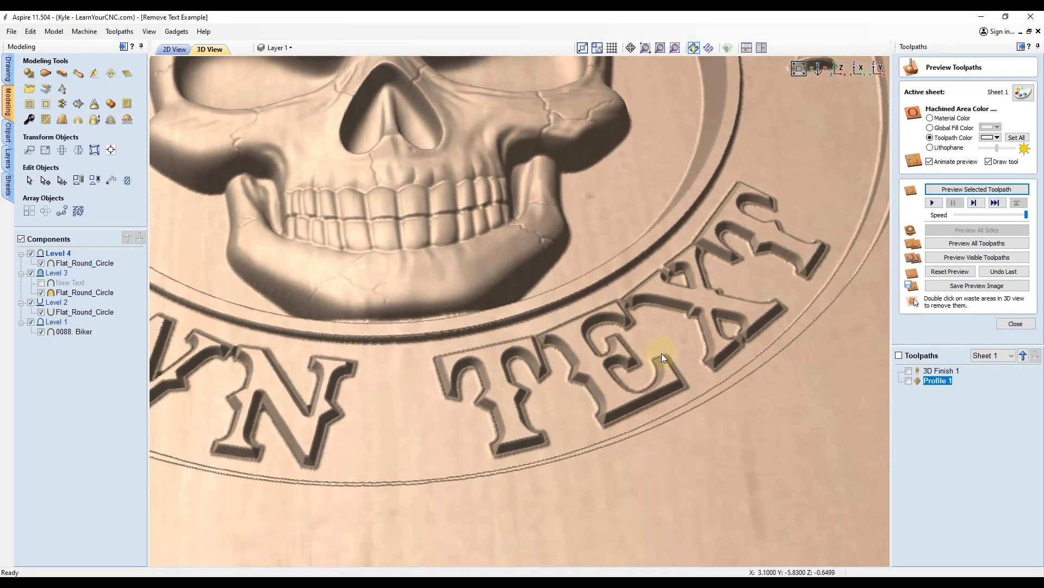
pyautogui.moveTo(605, 368); pyautogui.dragTo(642, 329)
pyautogui.scroll(-3, 643, 329)
pyautogui.scroll(3, 550, 308)
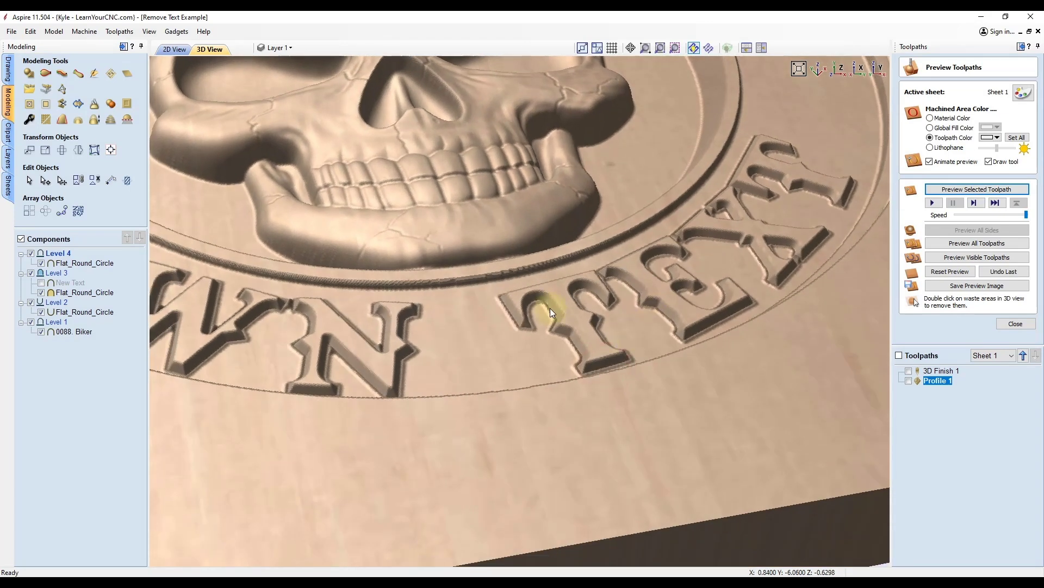
pyautogui.scroll(-3, 525, 326)
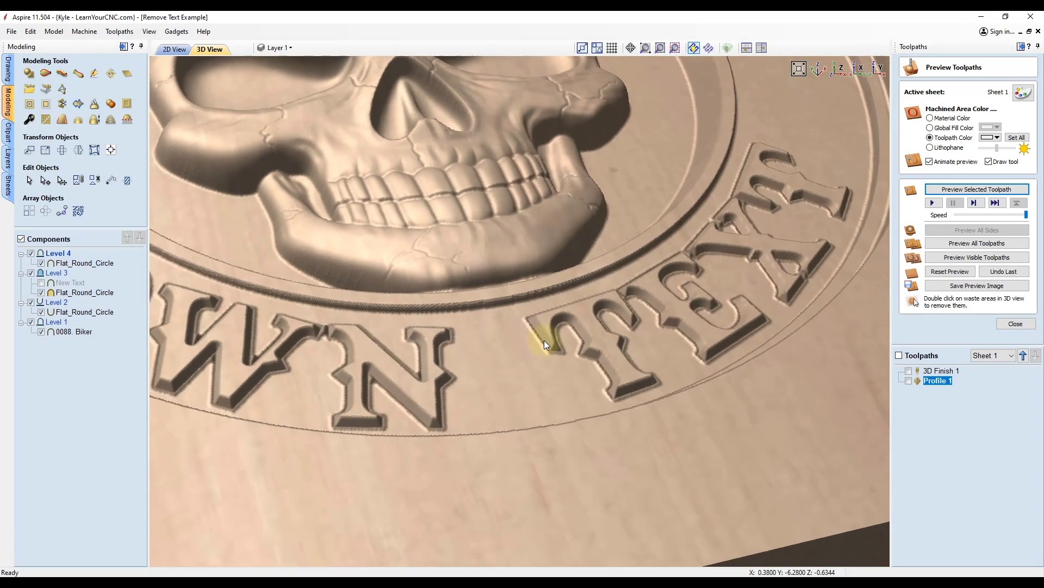
pyautogui.scroll(3, 545, 340)
pyautogui.moveTo(521, 345); pyautogui.dragTo(574, 321)
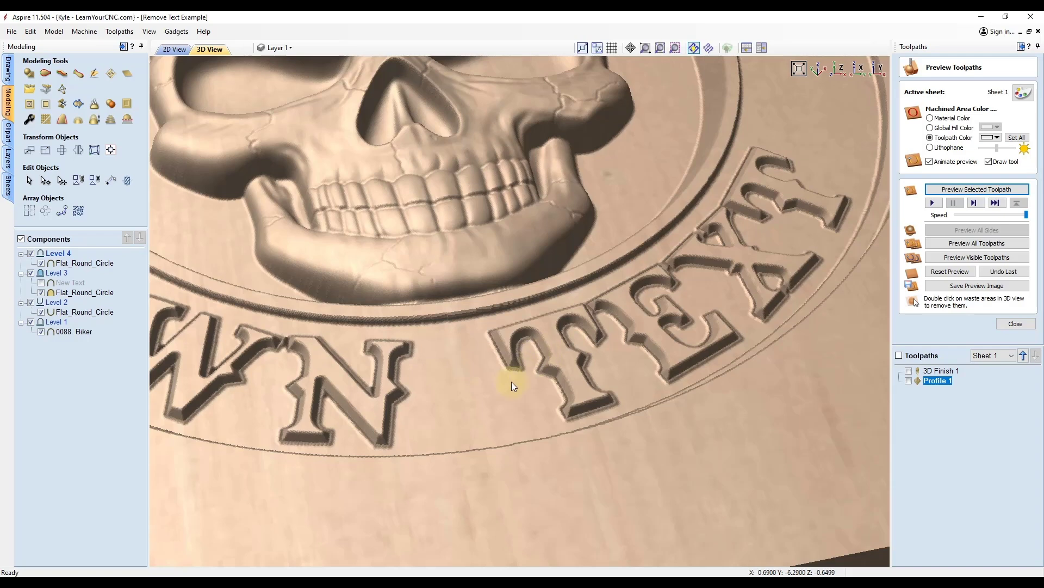
pyautogui.moveTo(583, 359); pyautogui.dragTo(612, 360)
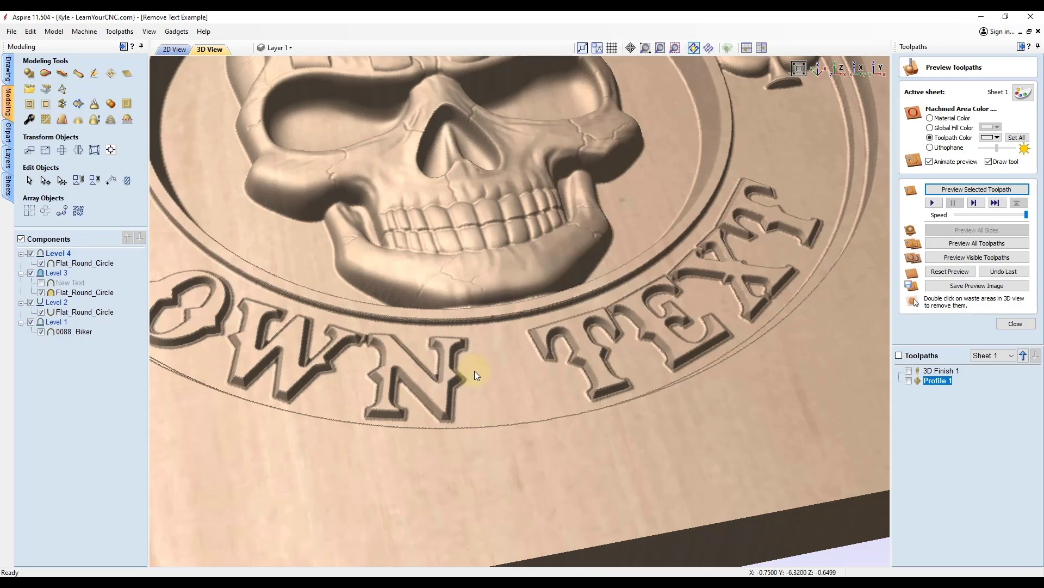
pyautogui.moveTo(459, 395); pyautogui.dragTo(770, 360)
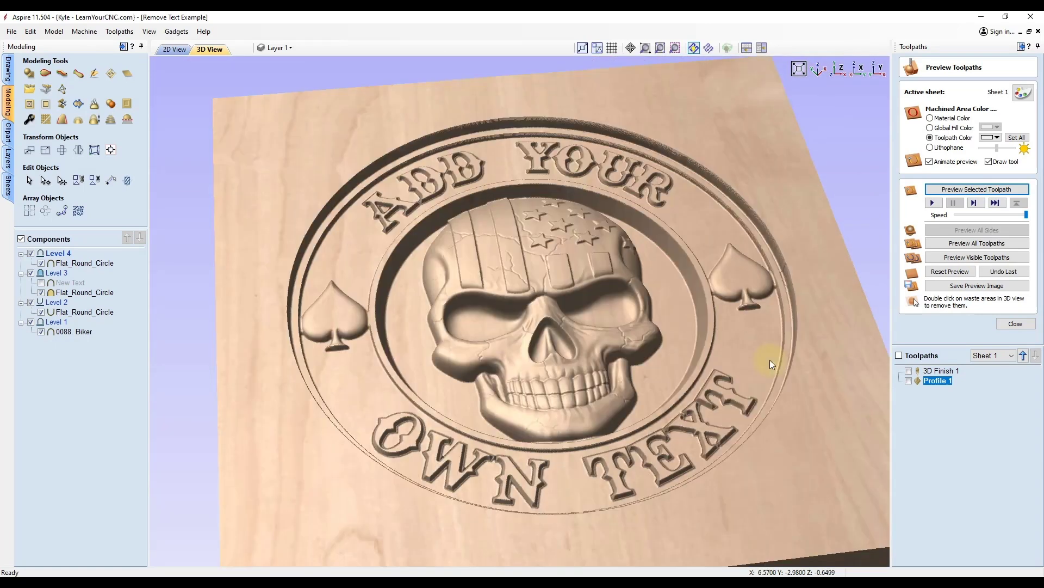